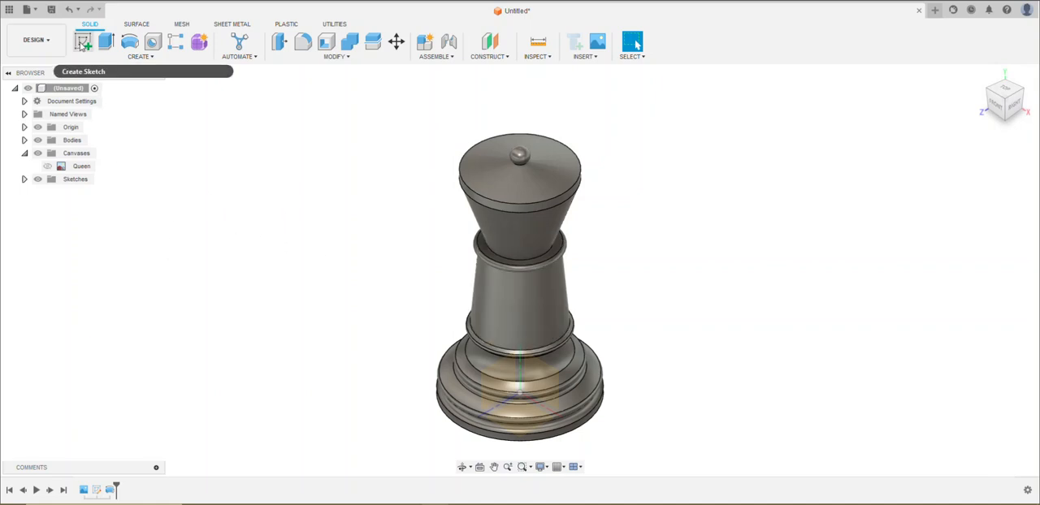
Create a sketch on the vertical YZ origin plane through the centre of the chess piece
click(82, 42)
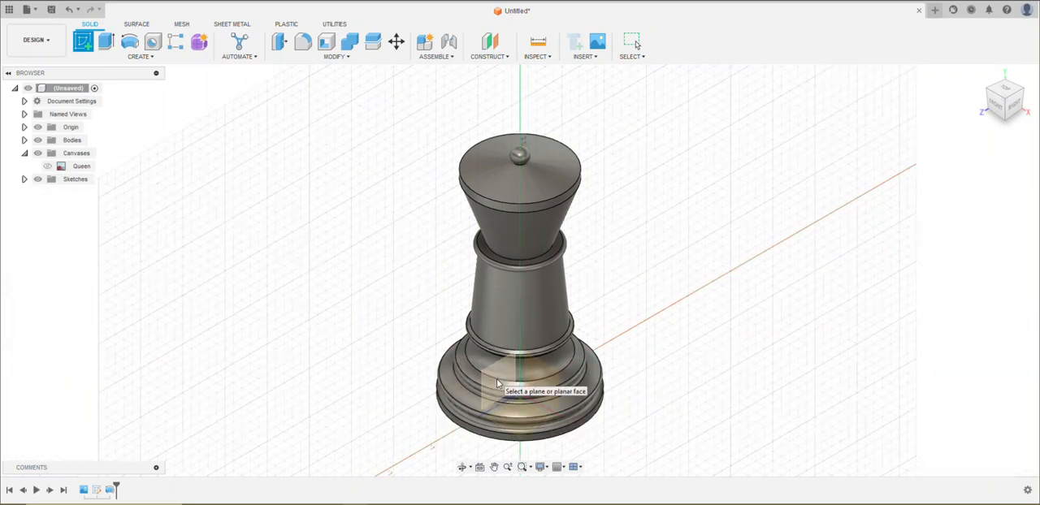
click(497, 379)
mouse_move(622, 207)
middle_down()
mouse_move(620, 344)
mouse_move(600, 411)
middle_up()
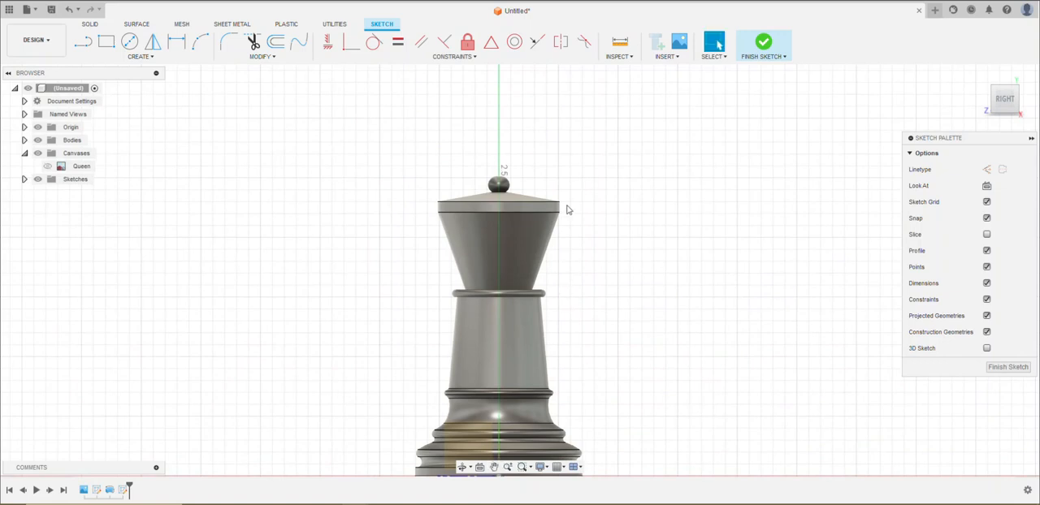
scroll(568, 209, up, 5)
scroll(569, 209, up, 2)
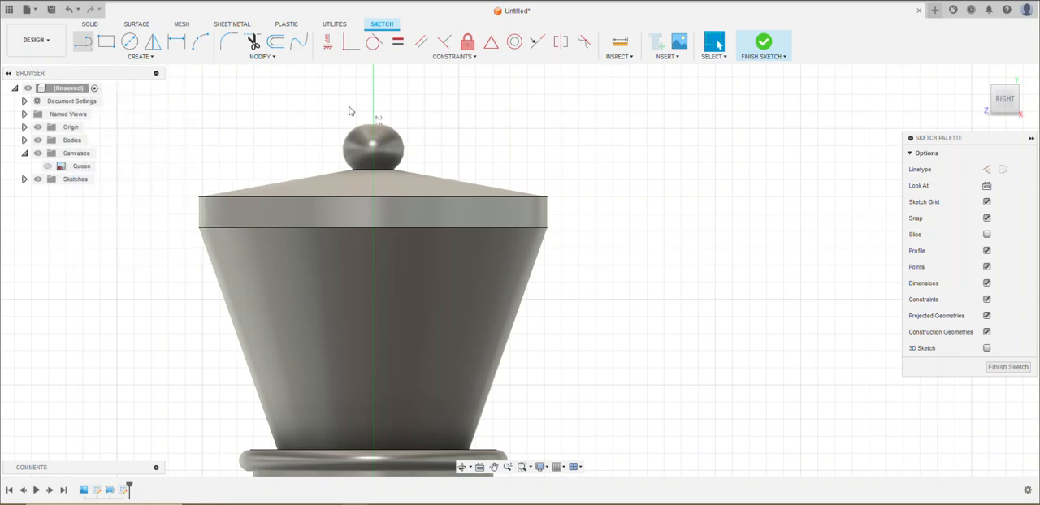
key(l)
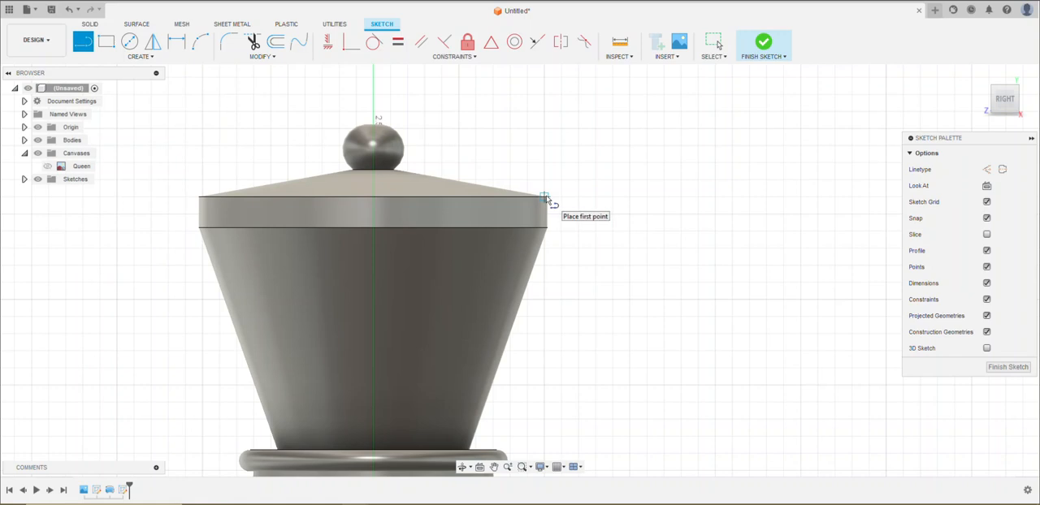
click(545, 197)
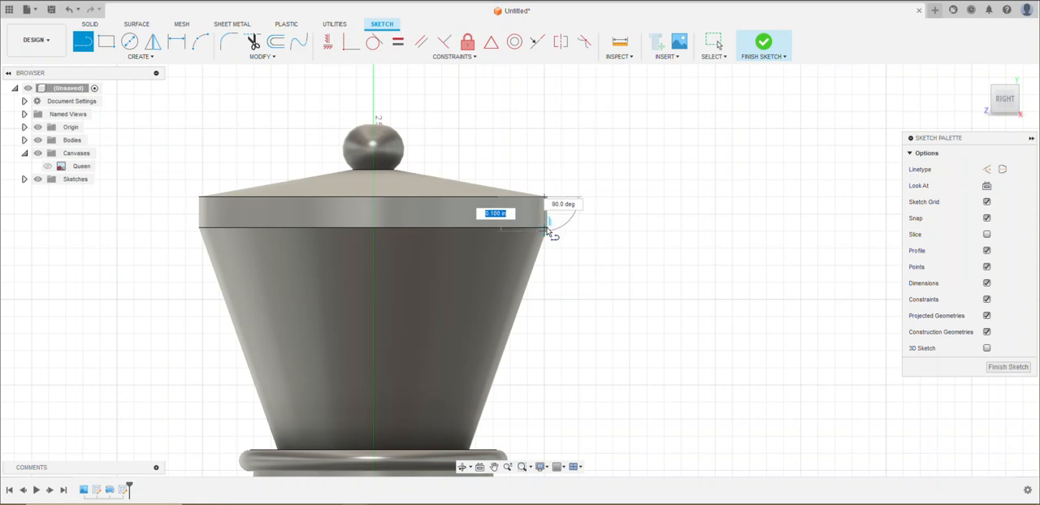
scroll(546, 231, up, 5)
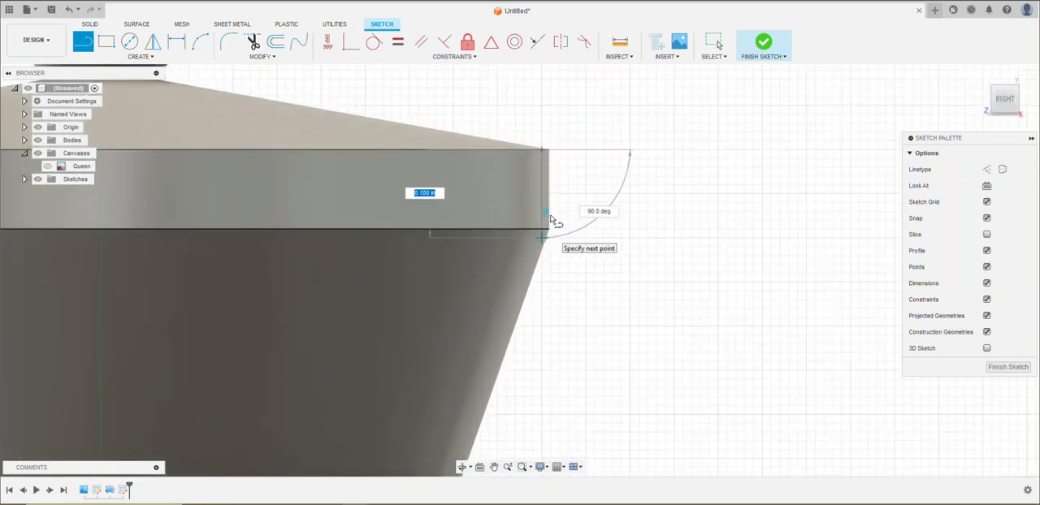
key(Escape)
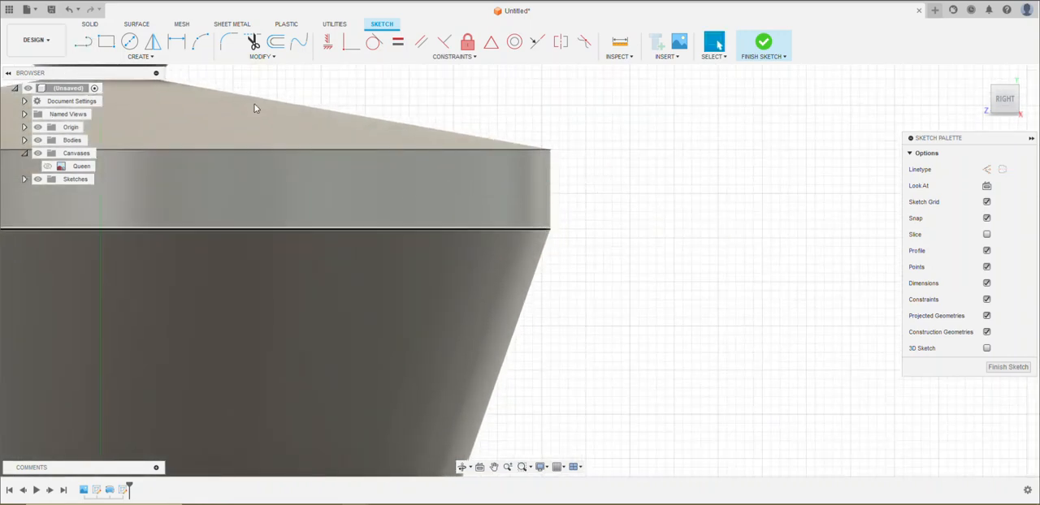
Sketch a vertical line about 0.09 in long along the outer edge of the head's rim, from its upper to its lower corner
click(82, 42)
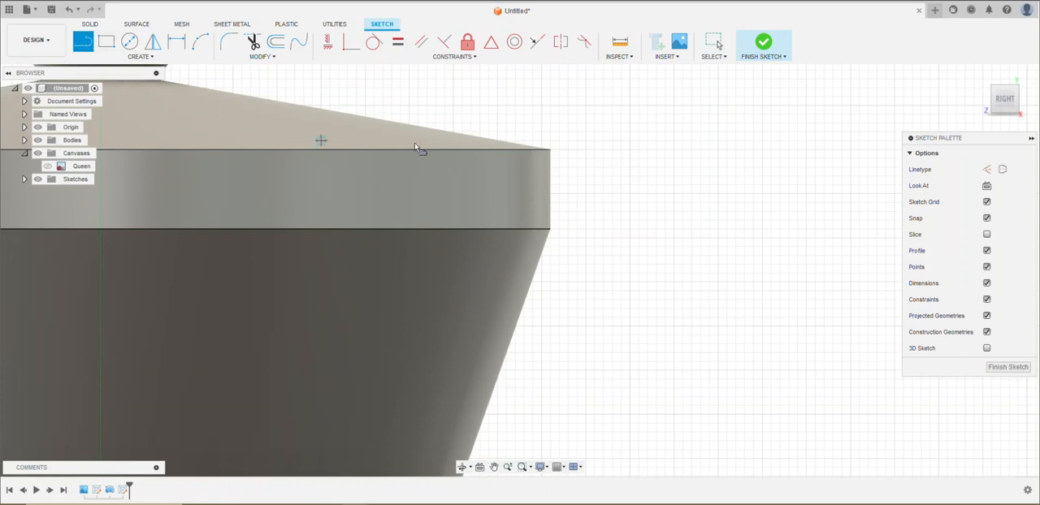
click(550, 148)
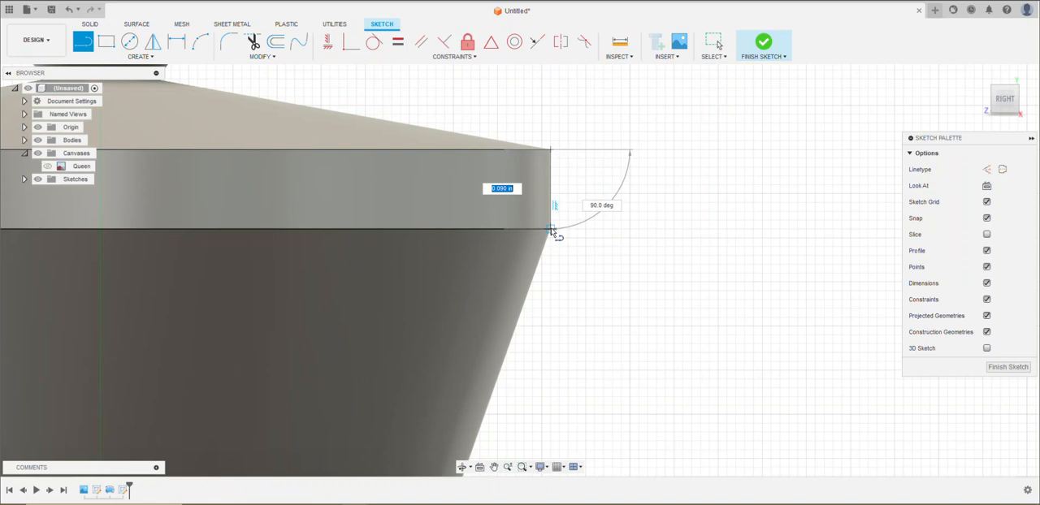
click(551, 231)
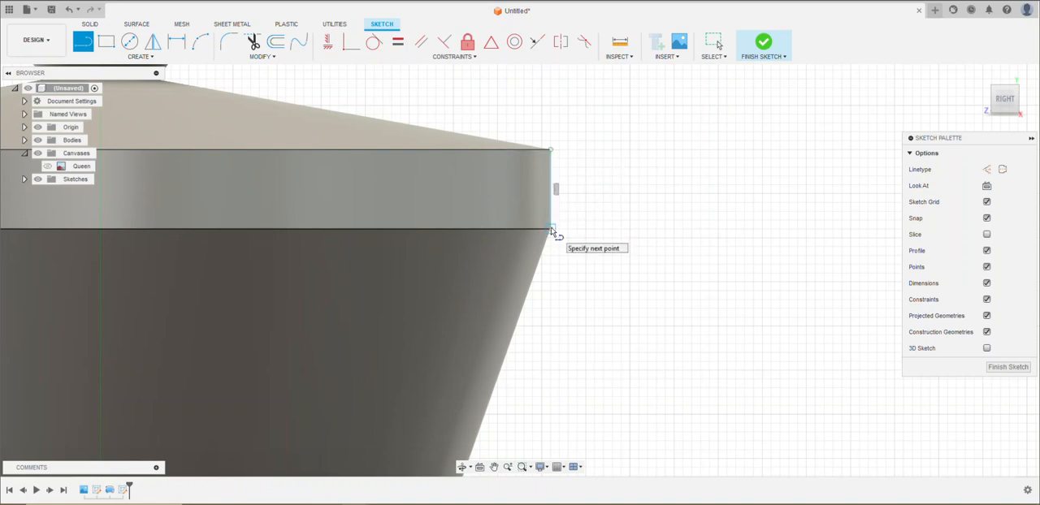
key(Escape)
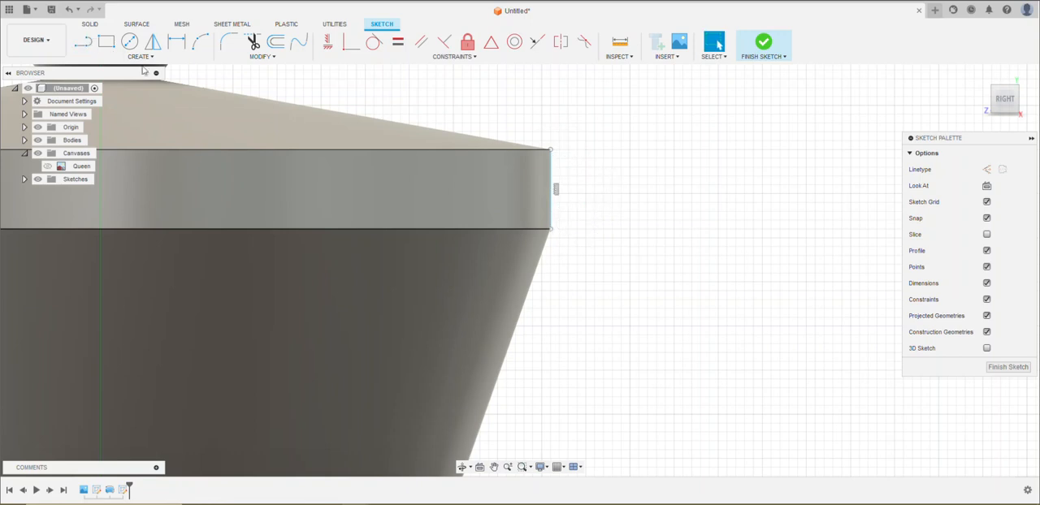
Sketch a line about 0.23 in long, sloping outward and upward at about 57 degrees from the rim's upper corner
click(106, 41)
middle_drag(685, 179, 757, 293)
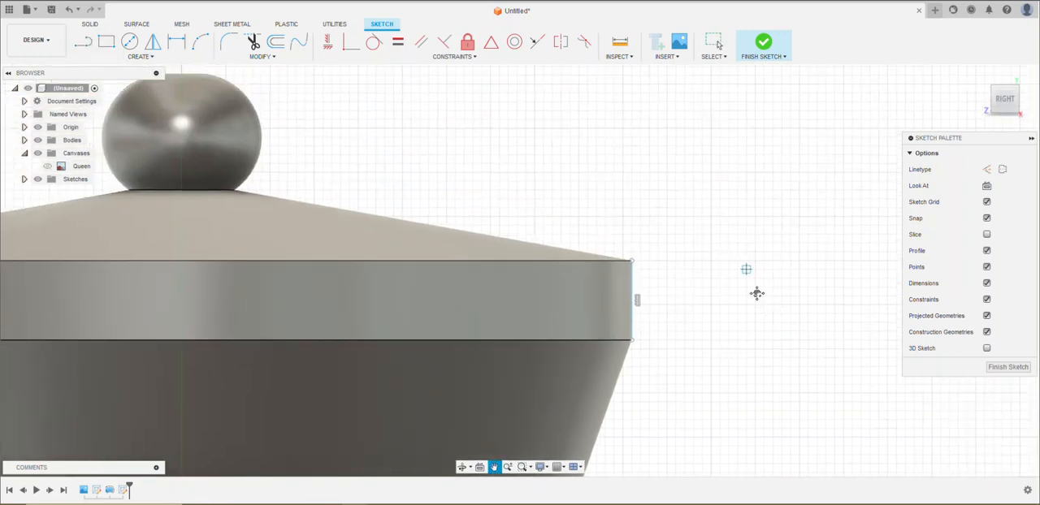
key(l)
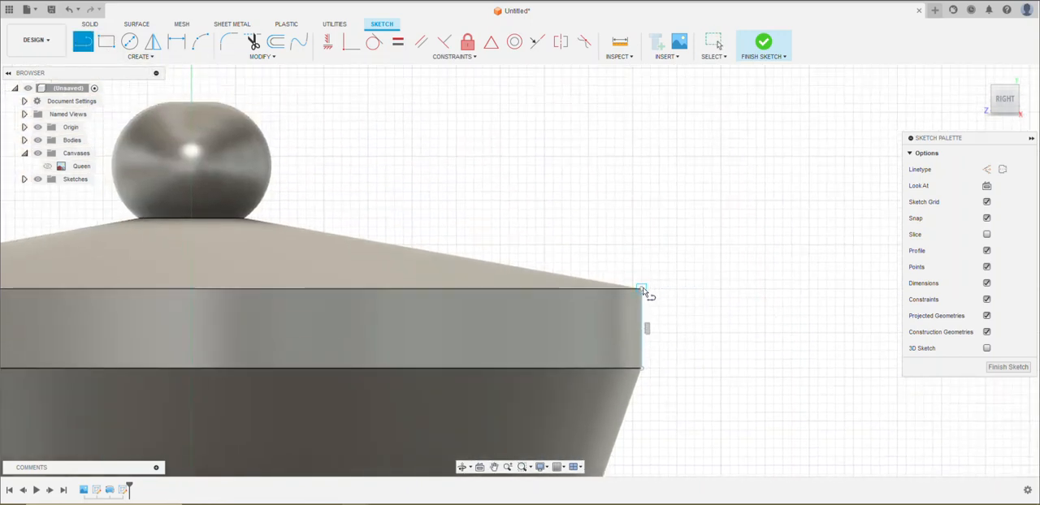
click(642, 289)
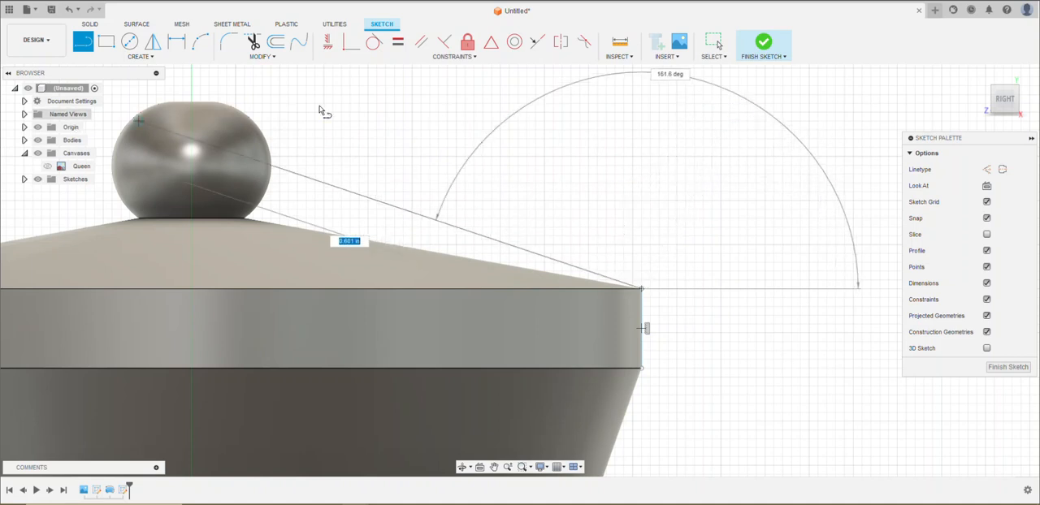
click(757, 113)
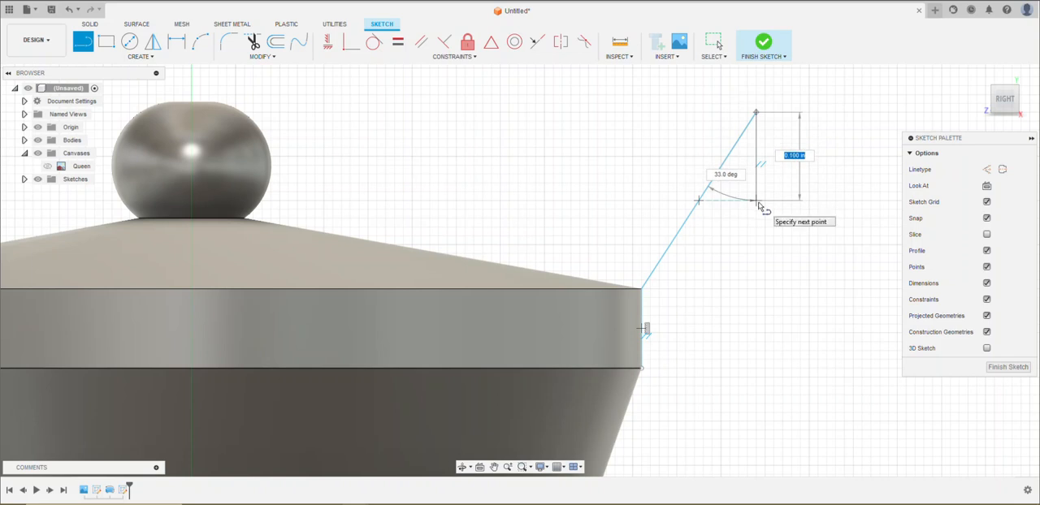
key(Escape)
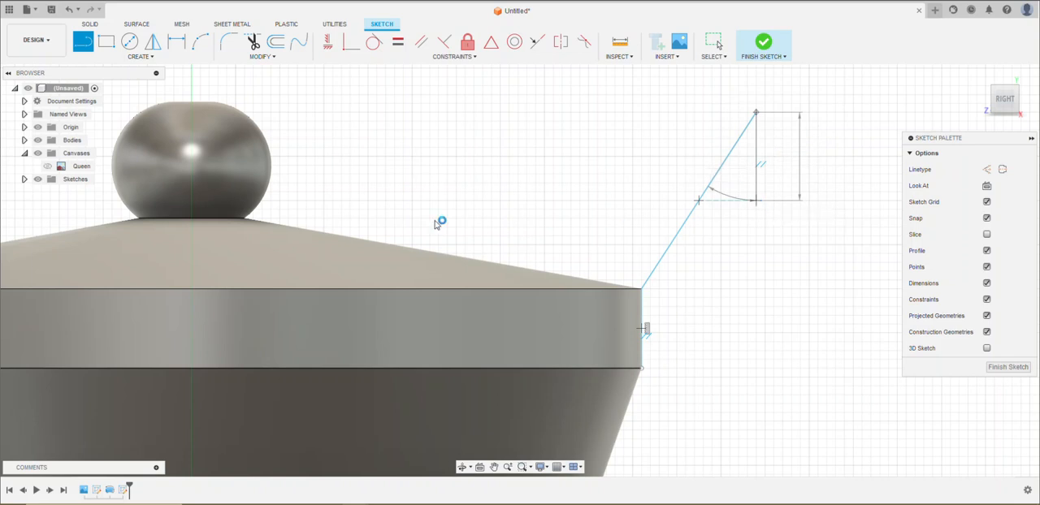
Close the crown profile with a line about 0.222 in long at 54.2 degrees from the rim's lower corner and a vertical end line, and finish the sketch
click(88, 47)
click(643, 368)
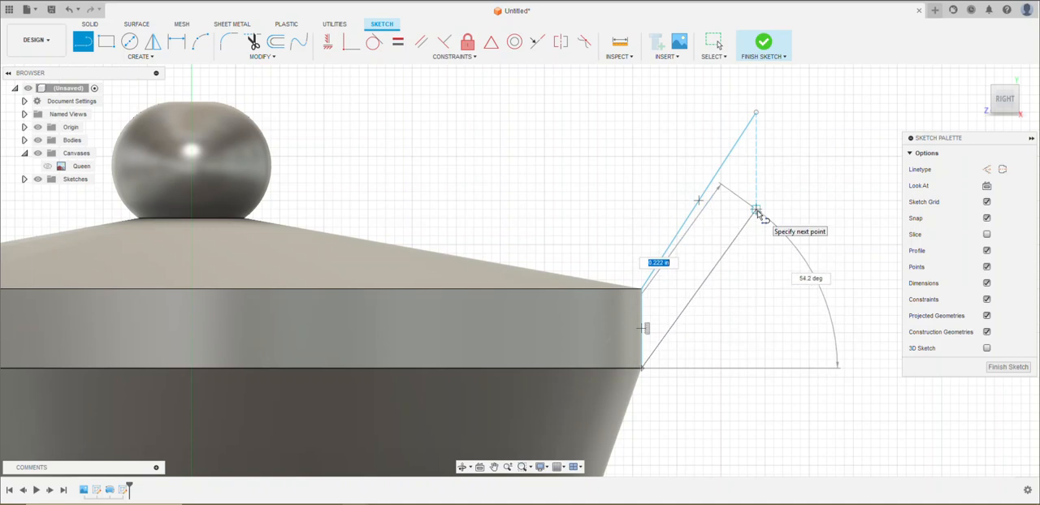
click(756, 209)
click(757, 114)
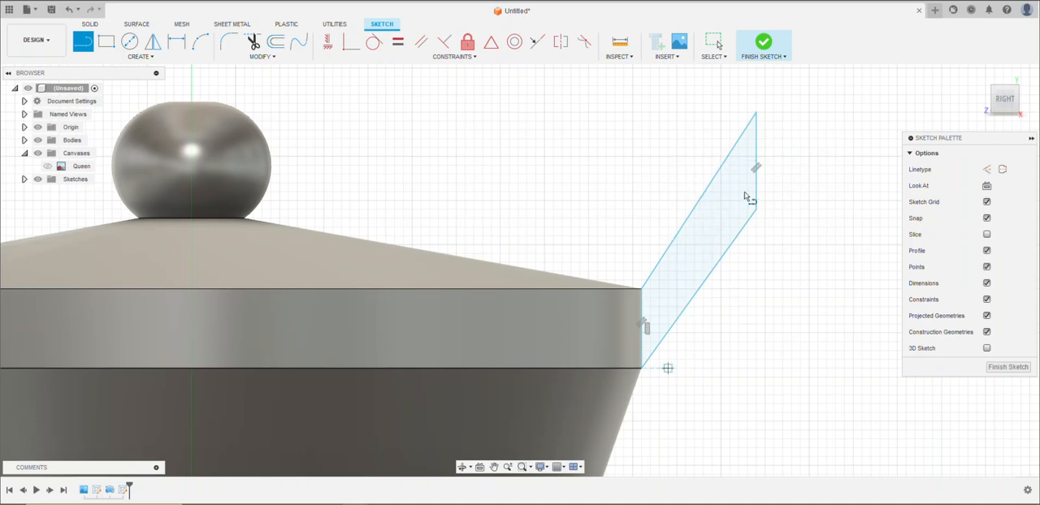
click(1006, 367)
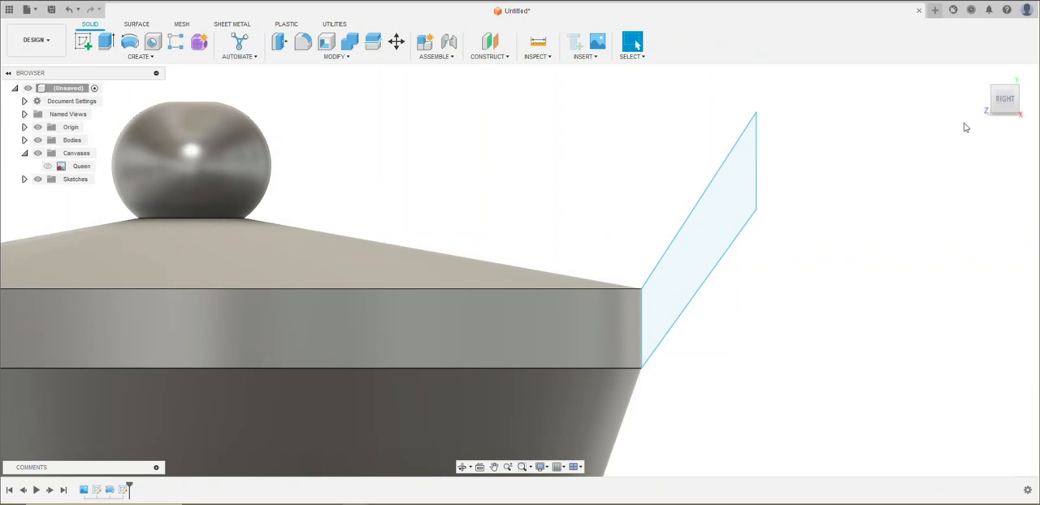
Revolve the crown profile 360 degrees around the vertical Y axis, joining it to the queen's body
mouse_move(984, 85)
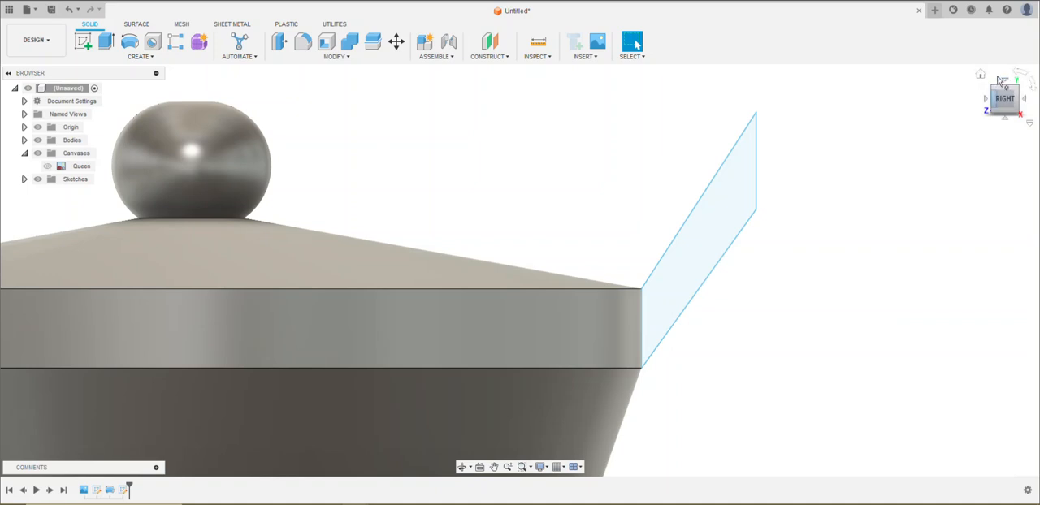
click(980, 74)
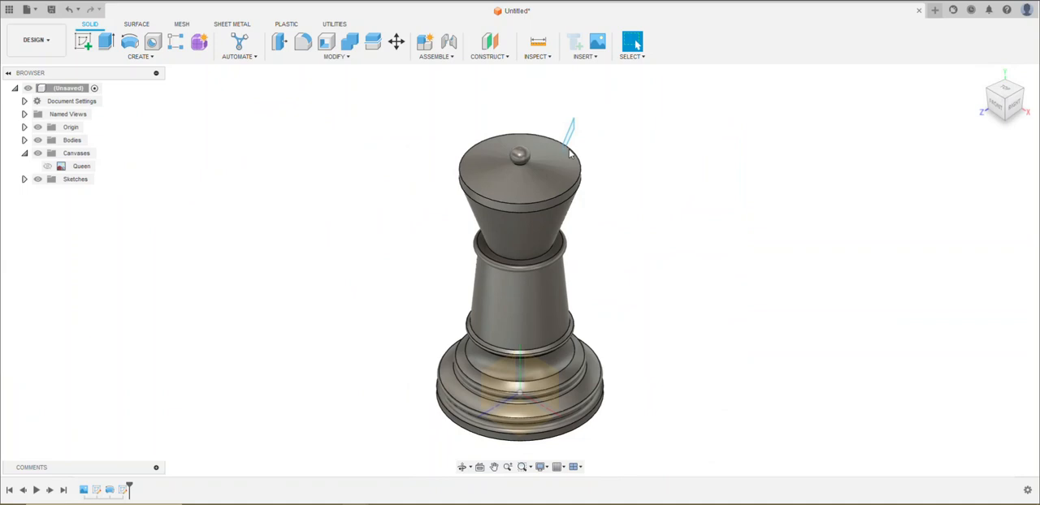
scroll(572, 149, up, 5)
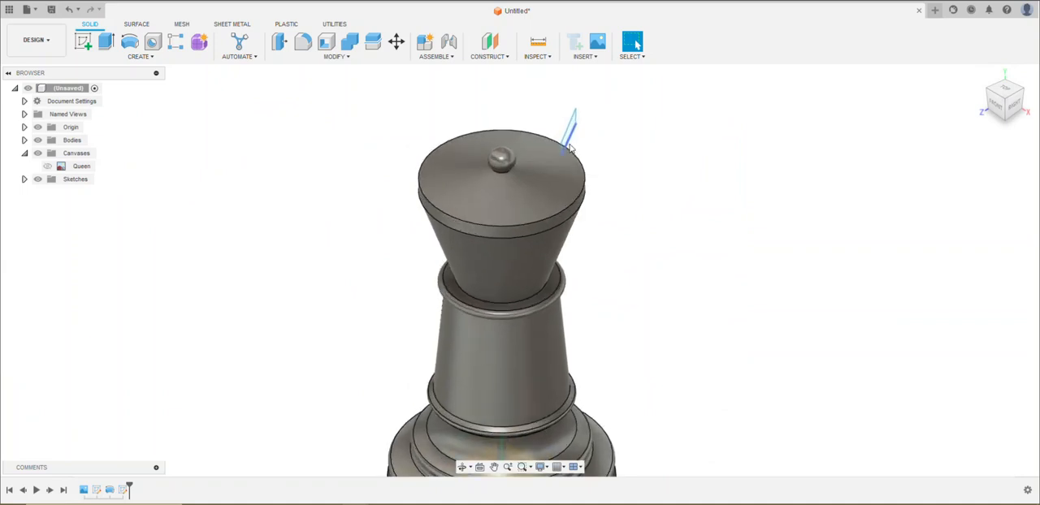
click(130, 41)
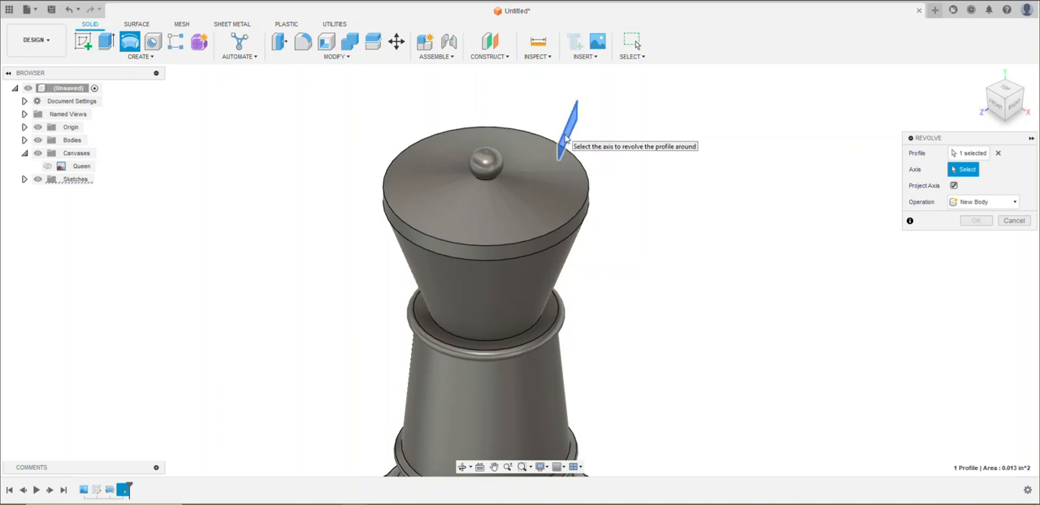
middle_drag(626, 260, 667, 149)
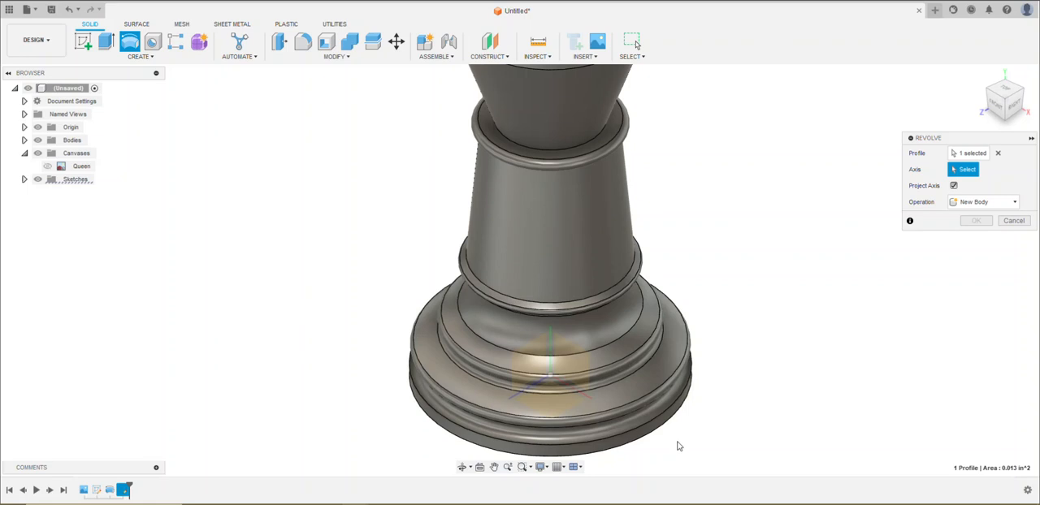
shift+middle_drag(720, 423, 639, 405)
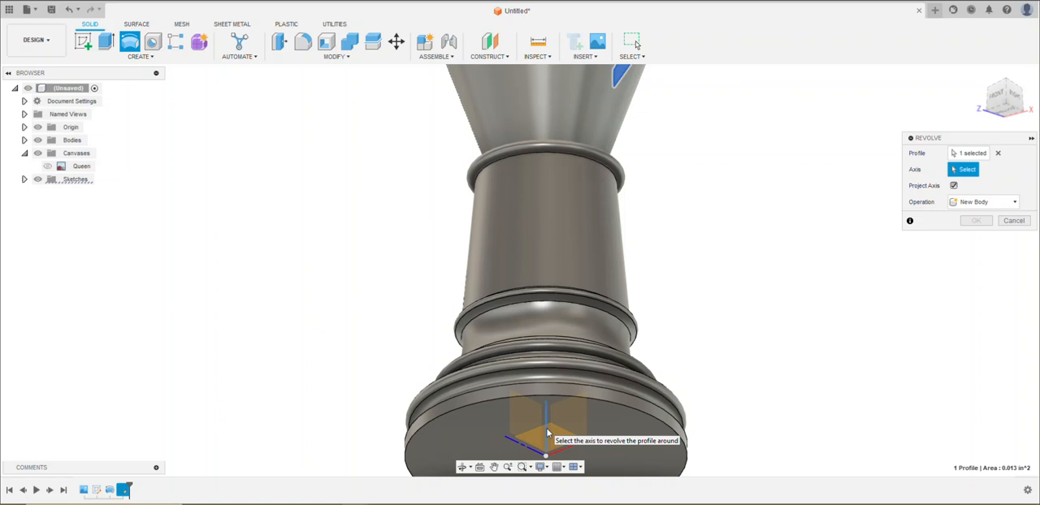
click(547, 431)
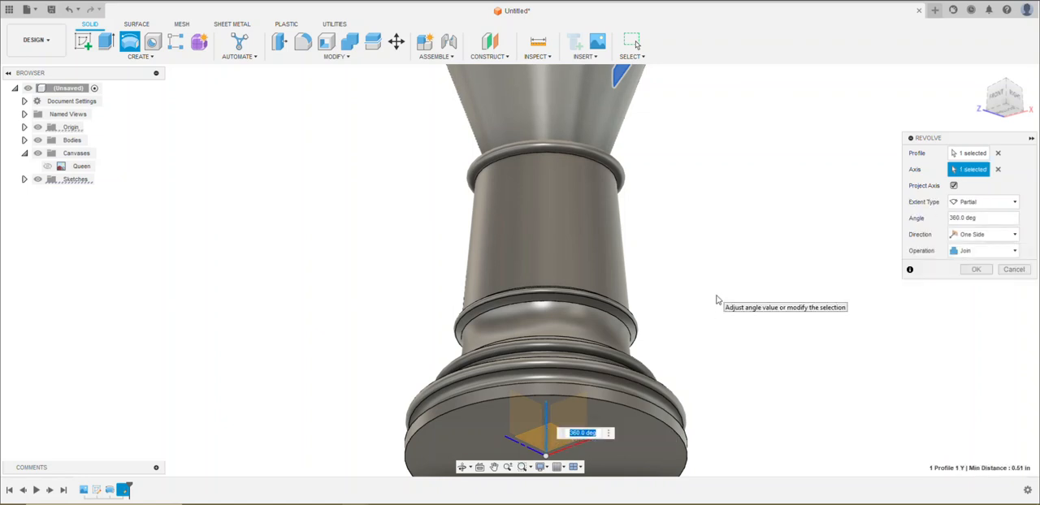
scroll(717, 300, down, 3)
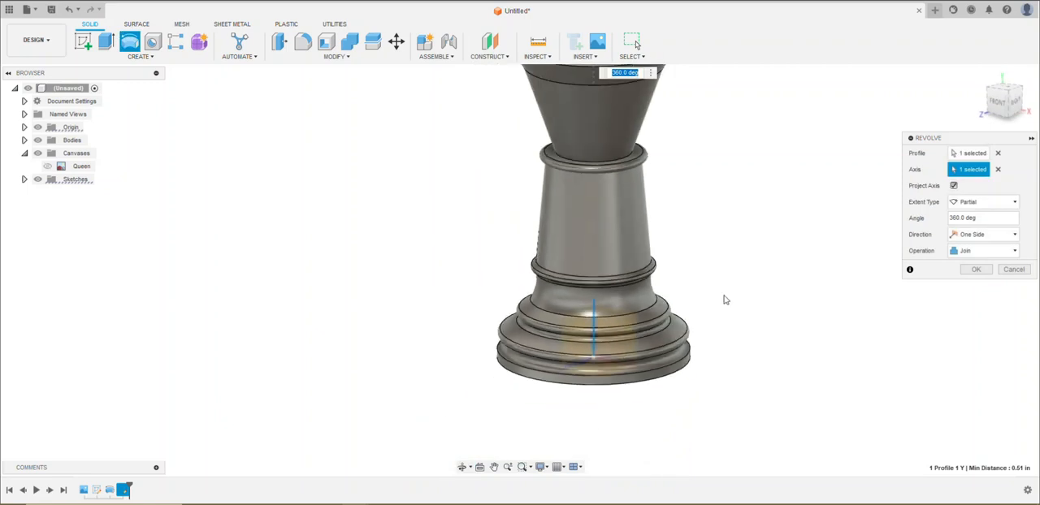
scroll(725, 299, down, 2)
middle_drag(726, 239, 704, 298)
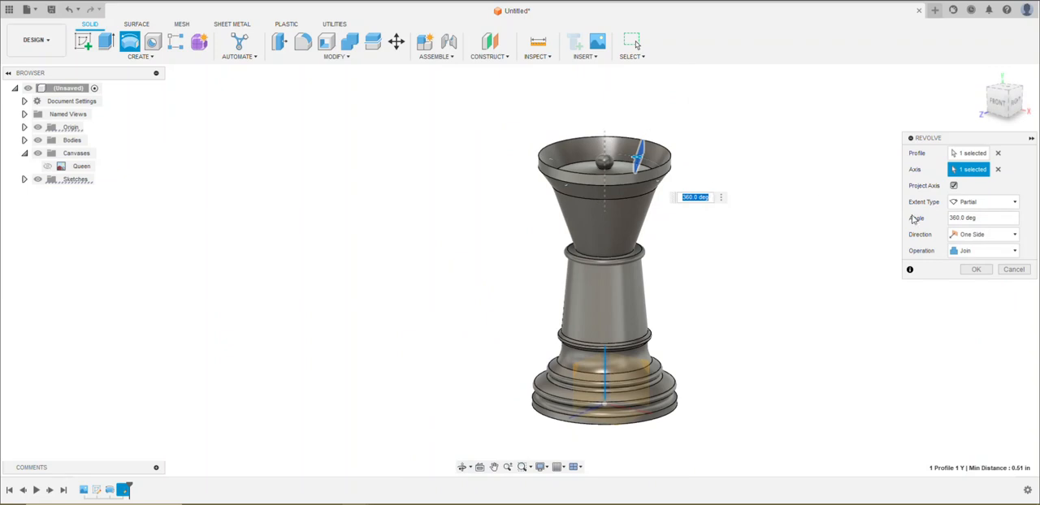
click(977, 271)
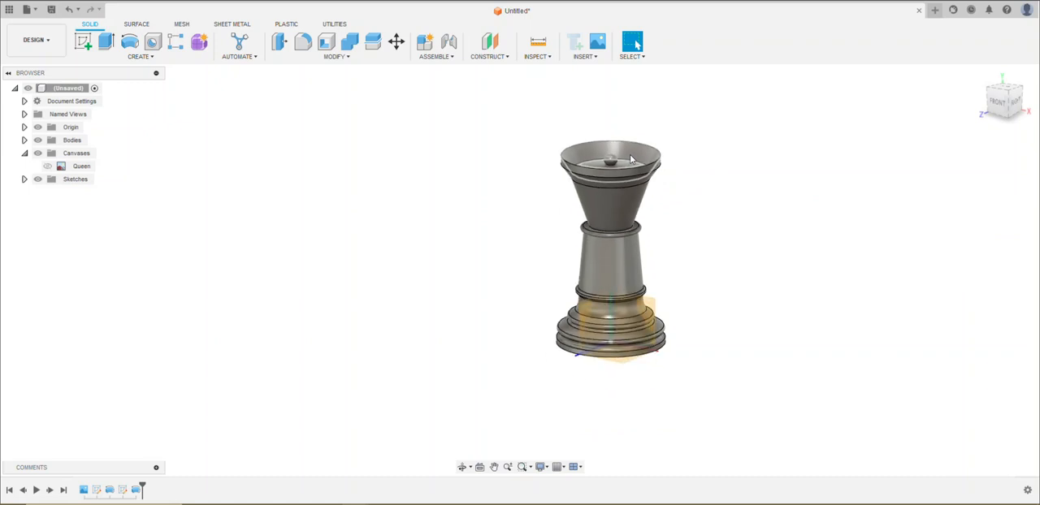
Create a construction plane offset 2.70 in upward from the XZ origin plane, just above the queen's crown
scroll(630, 156, up, 4)
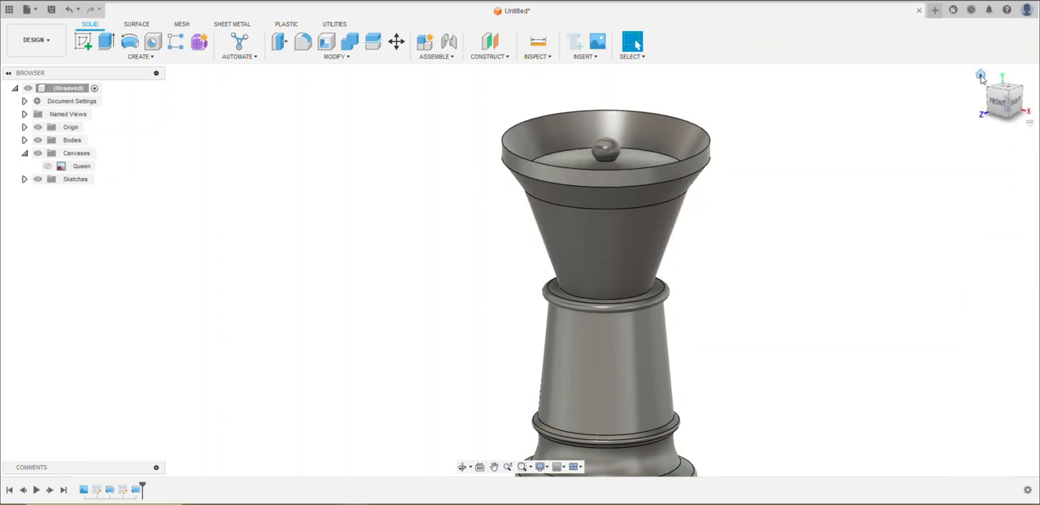
middle_drag(808, 258, 641, 213)
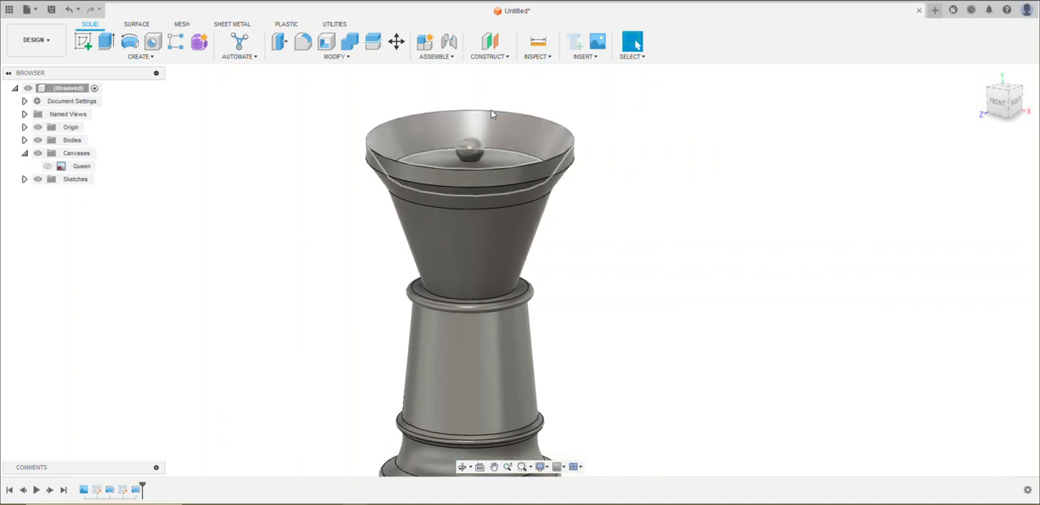
shift+middle_drag(653, 259, 650, 246)
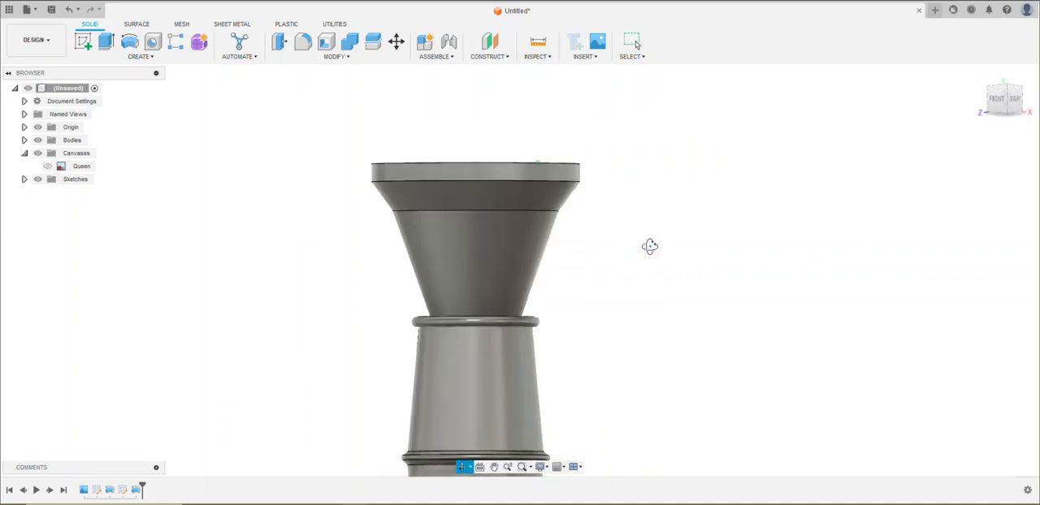
key(Escape)
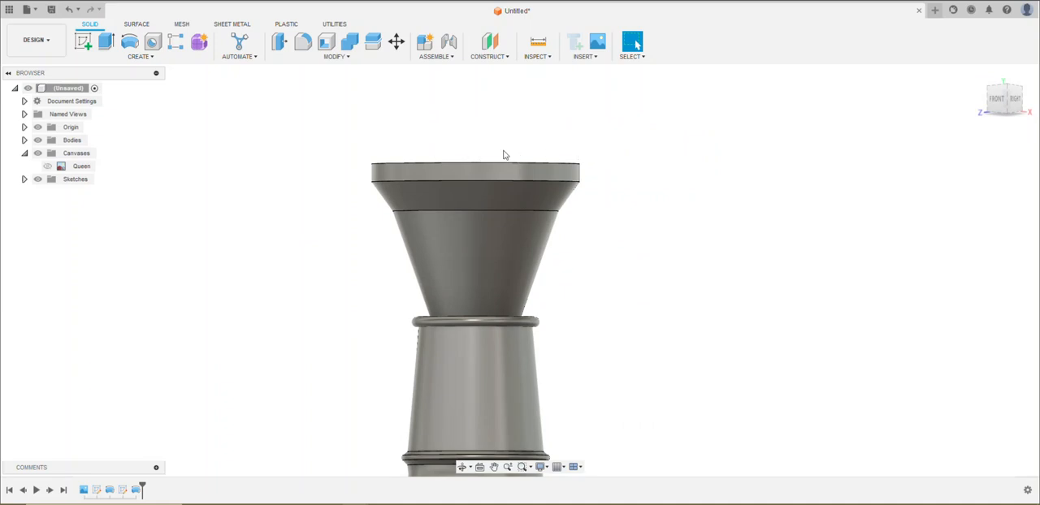
click(496, 59)
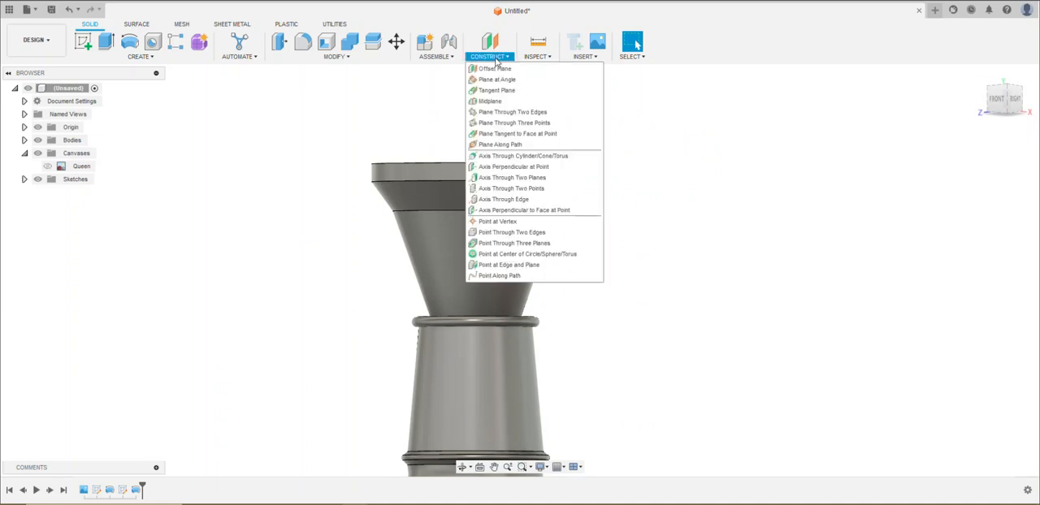
click(498, 69)
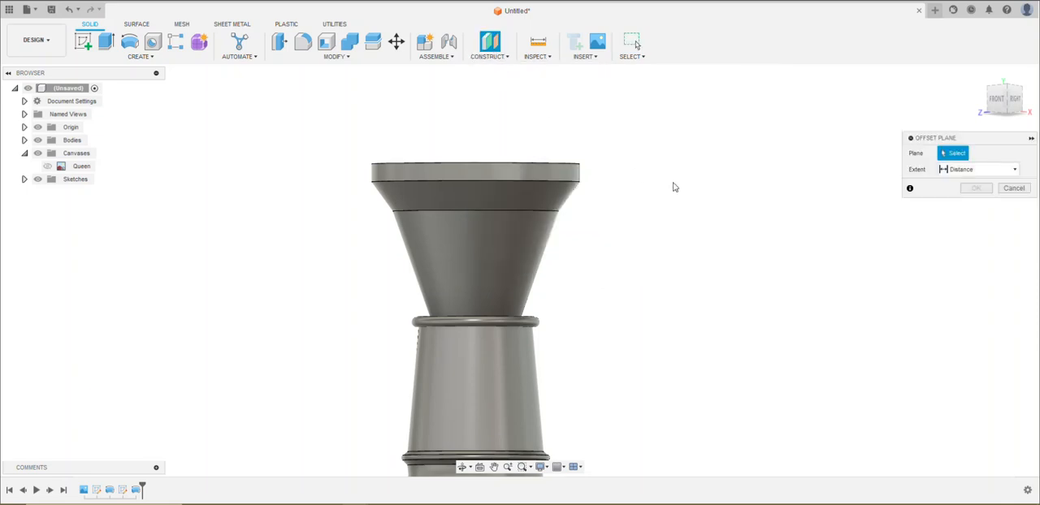
shift+middle_drag(757, 209, 727, 136)
scroll(700, 307, up, 1)
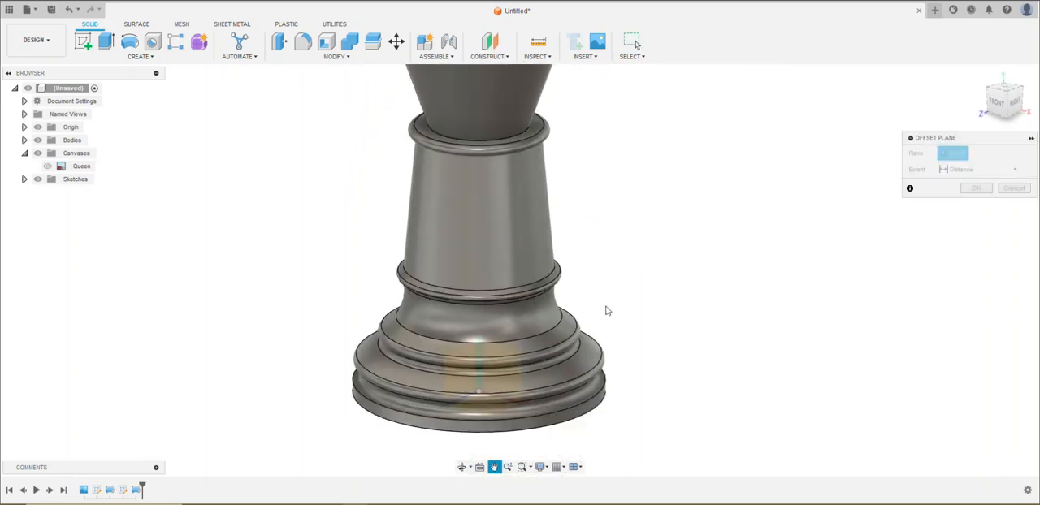
click(488, 413)
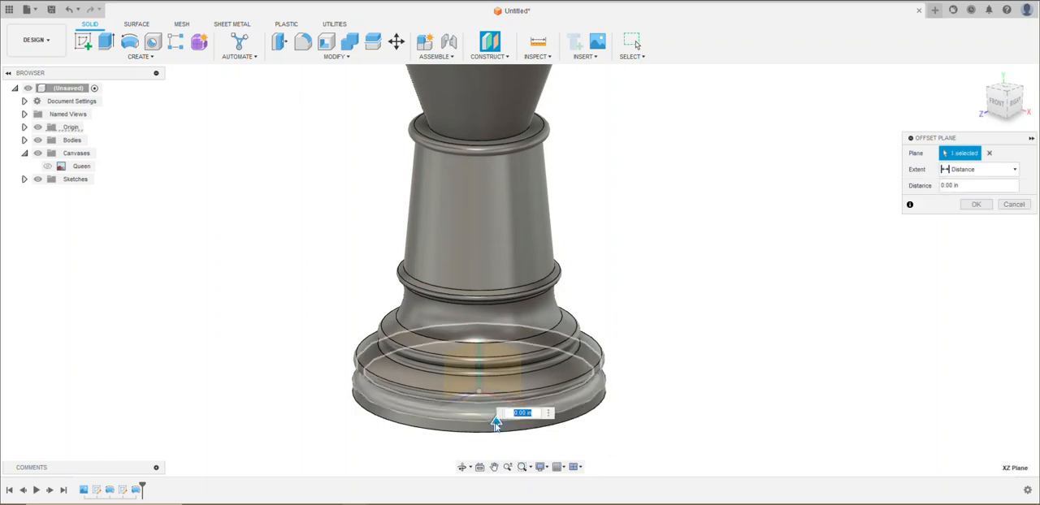
drag(497, 416, 546, 143)
drag(557, 94, 557, 88)
middle_drag(596, 185, 618, 382)
drag(520, 289, 540, 127)
shift+middle_drag(666, 230, 668, 209)
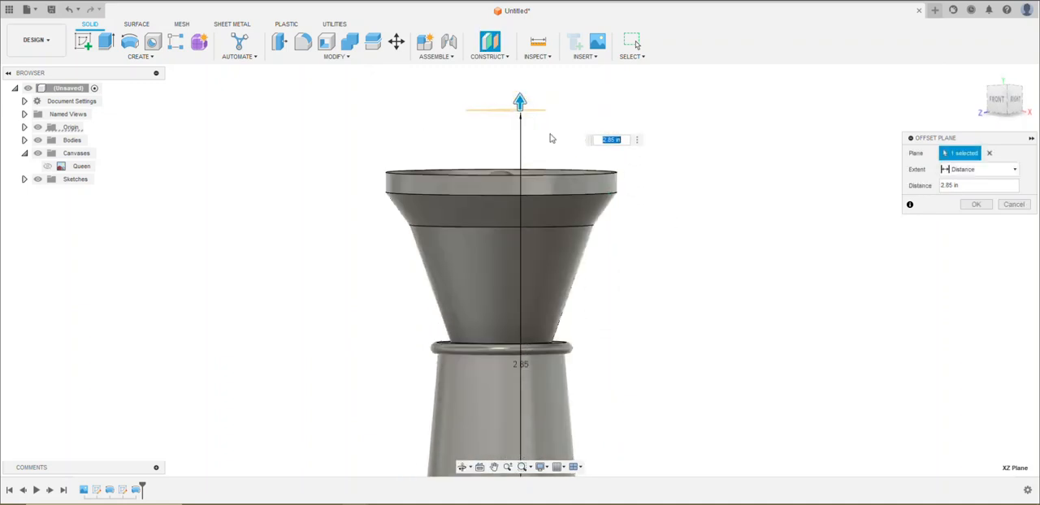
drag(521, 104, 522, 128)
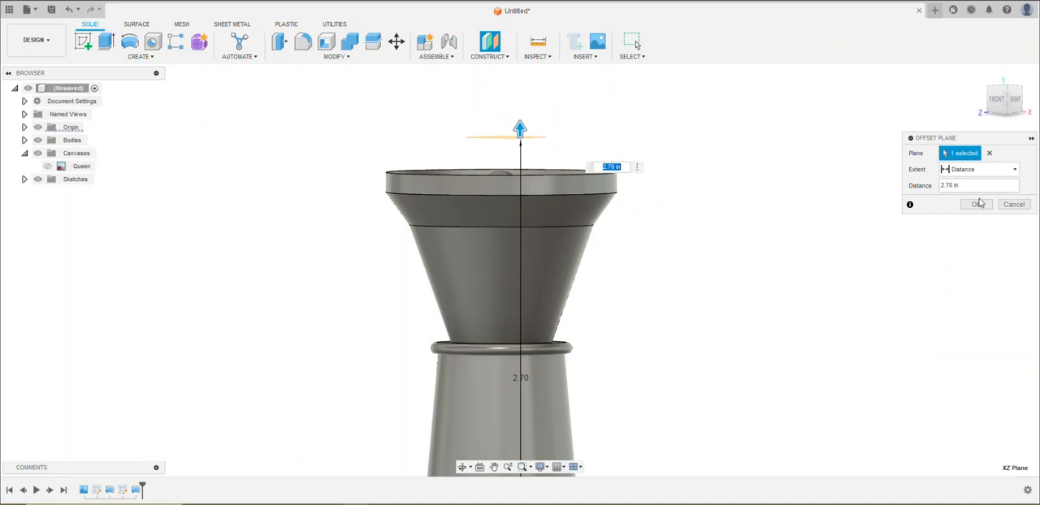
click(977, 204)
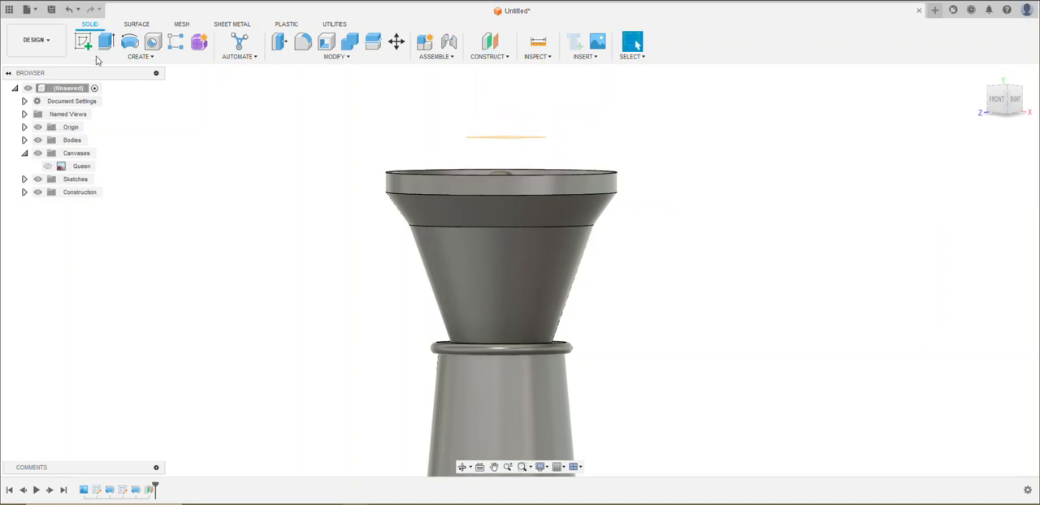
Start a sketch on the offset plane and draw an origin-centred circle about 1.05 in in diameter, just outside the crown floor's edge
shift+middle_drag(354, 155, 353, 168)
click(507, 137)
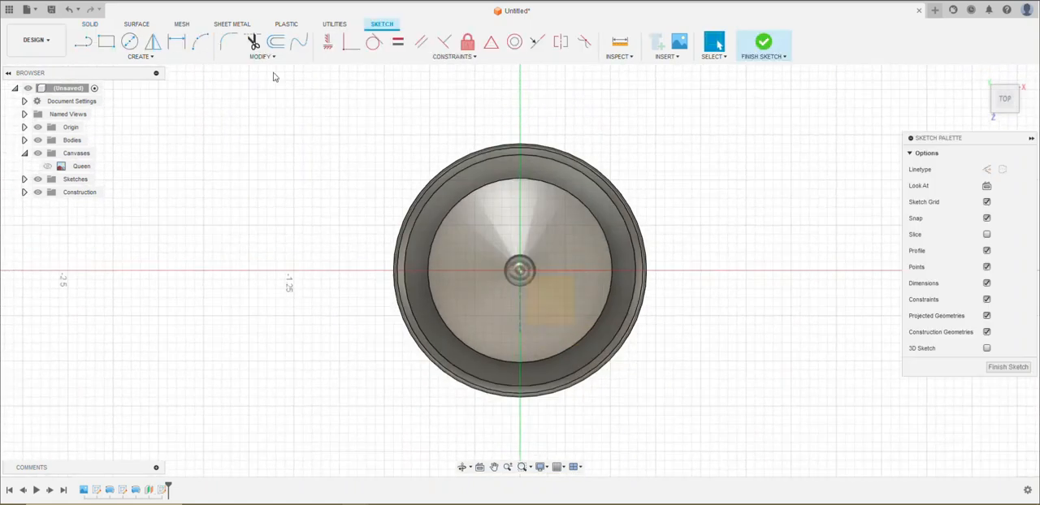
click(130, 45)
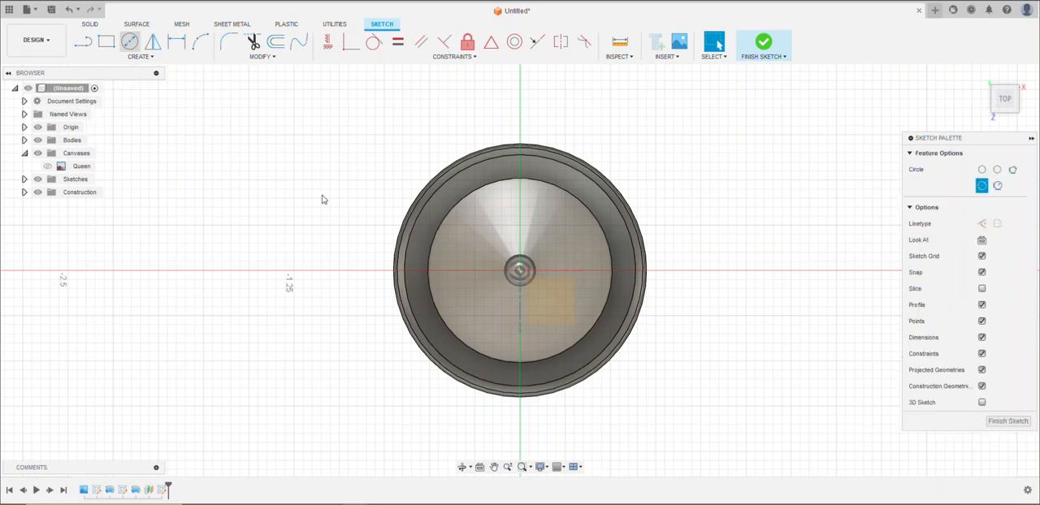
click(521, 276)
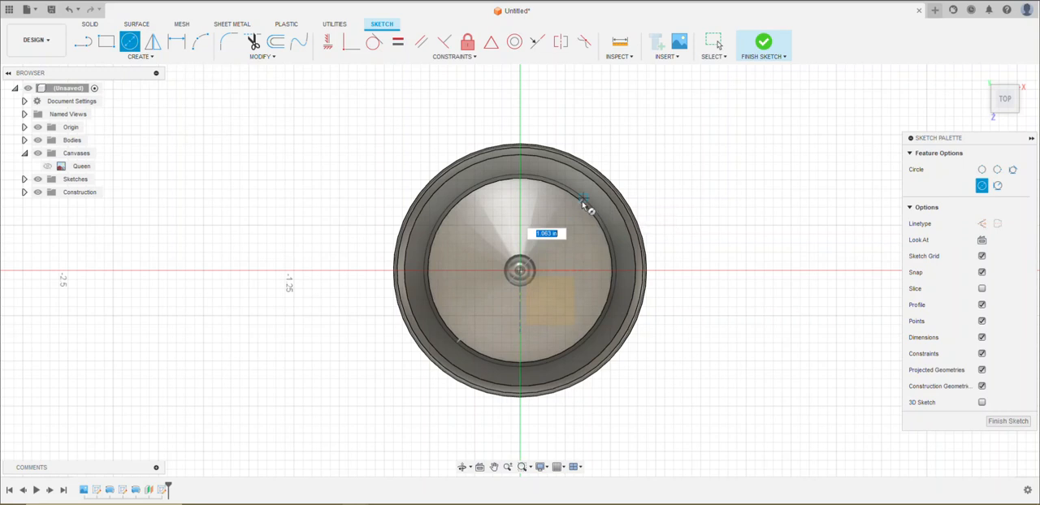
scroll(584, 204, up, 5)
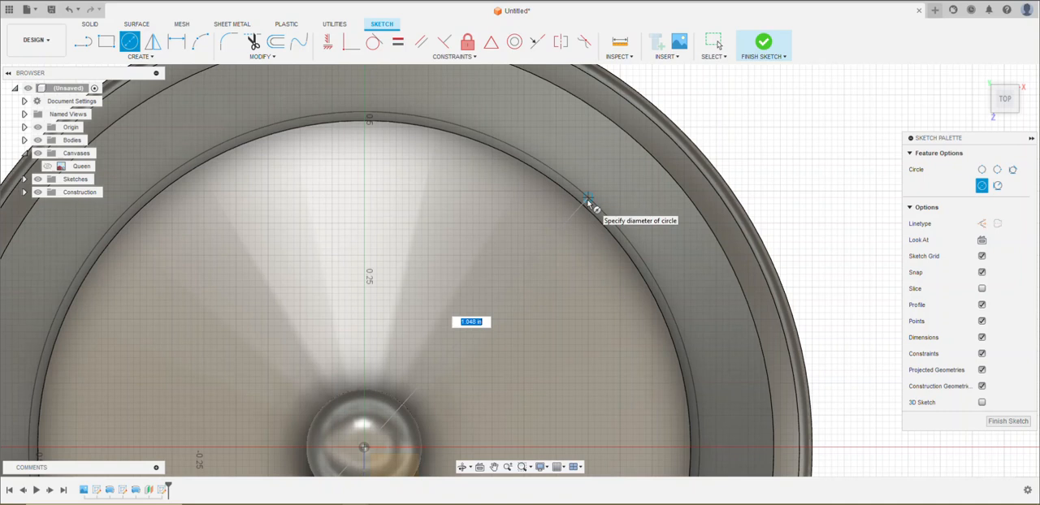
click(587, 204)
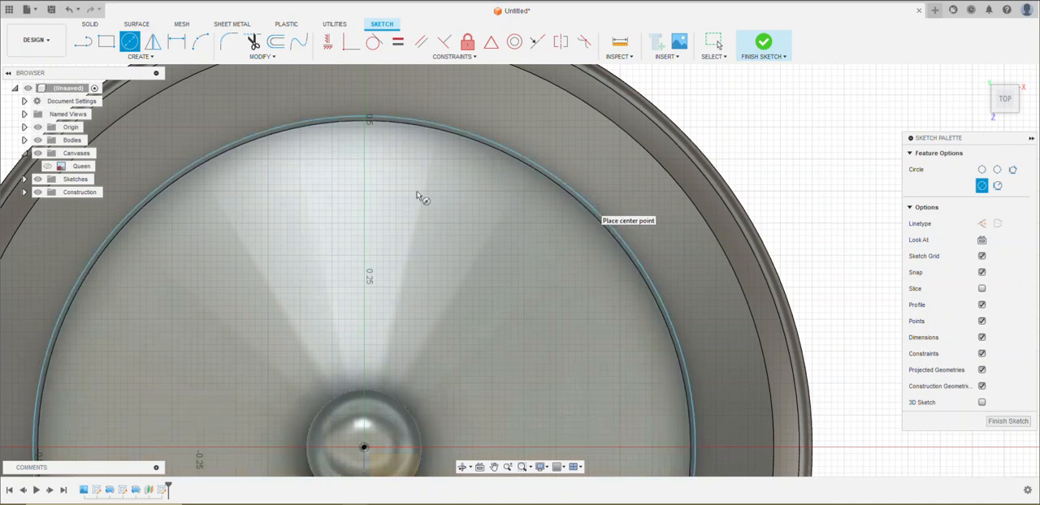
Draw a second origin-centred circle about 1.418 in in diameter, just outside the crown's outer rim
click(364, 448)
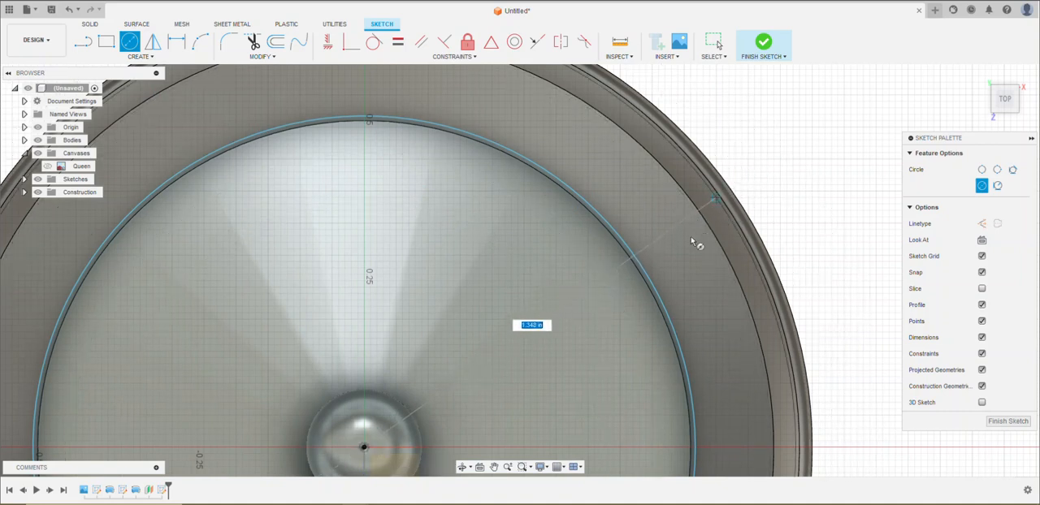
scroll(693, 242, up, 4)
scroll(689, 242, down, 6)
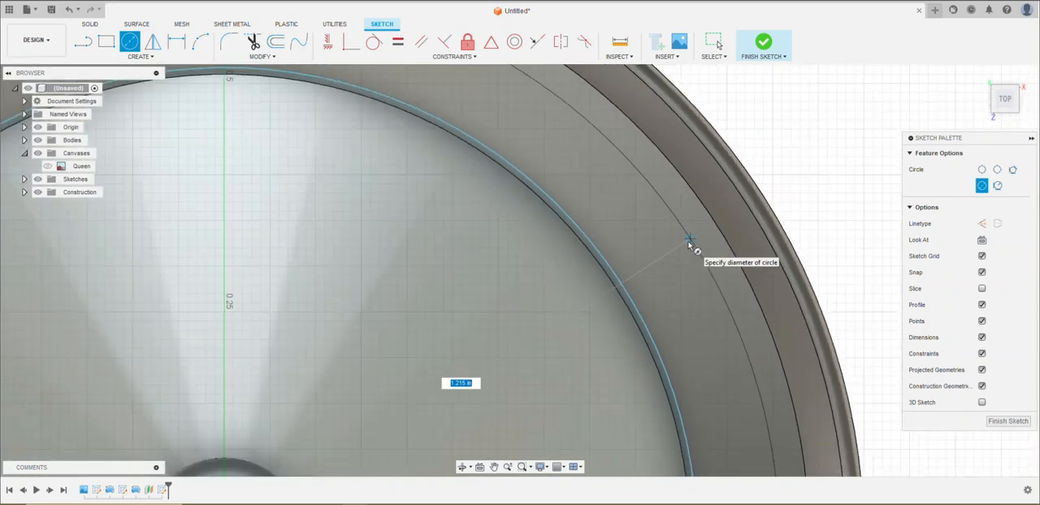
scroll(690, 242, down, 1)
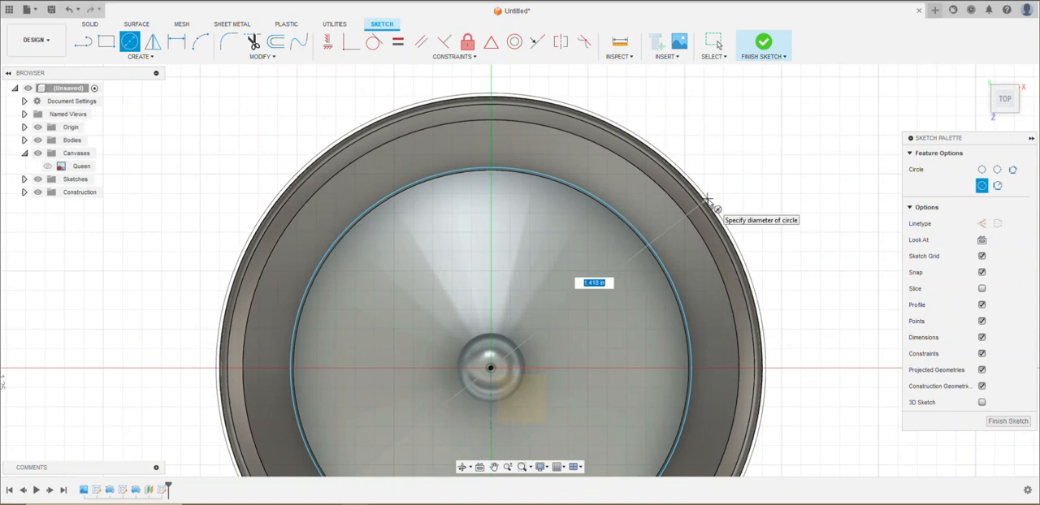
click(707, 200)
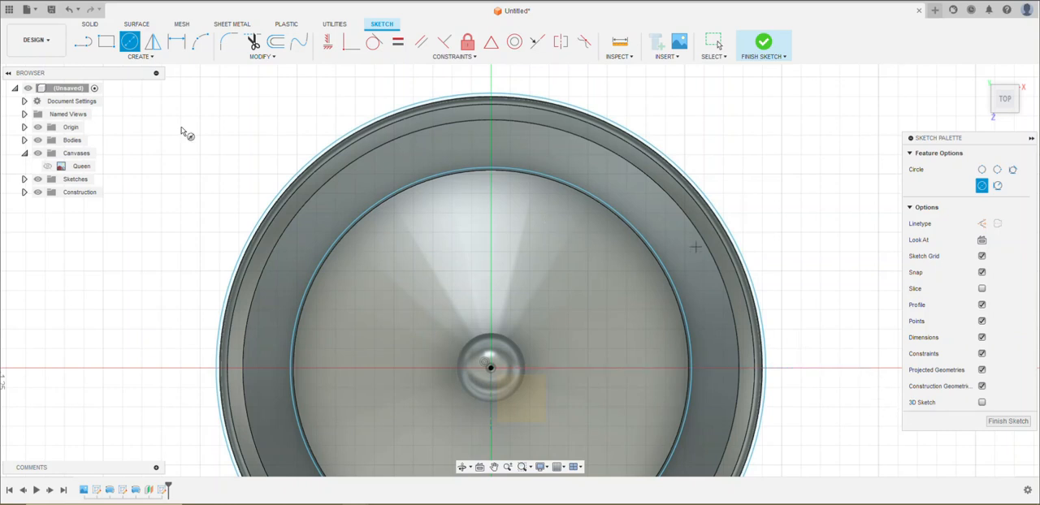
middle_drag(185, 146, 139, 184)
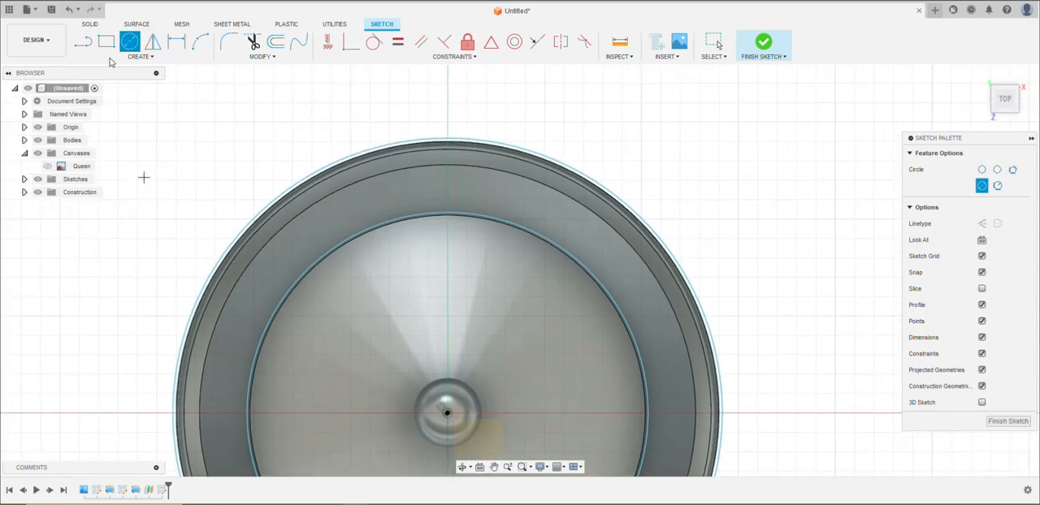
click(85, 45)
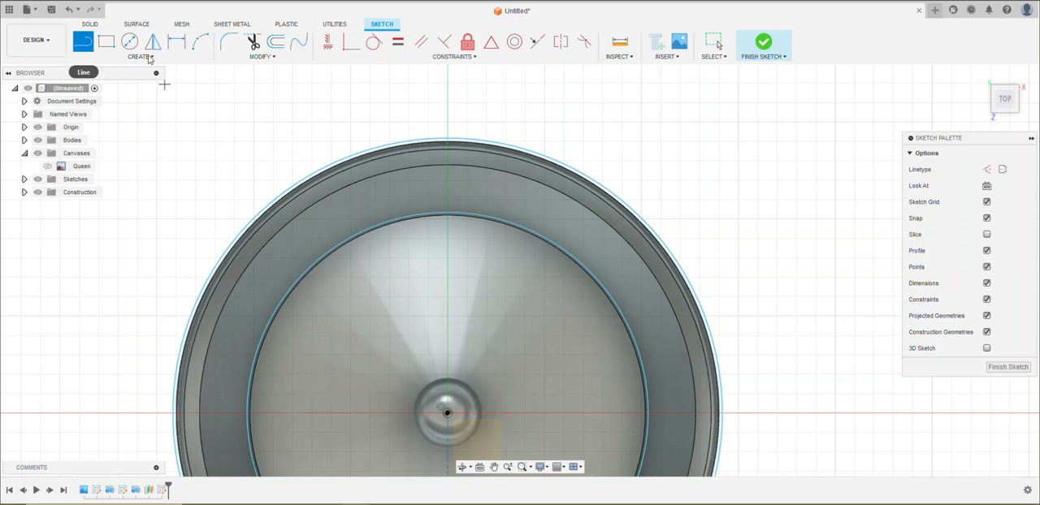
click(448, 98)
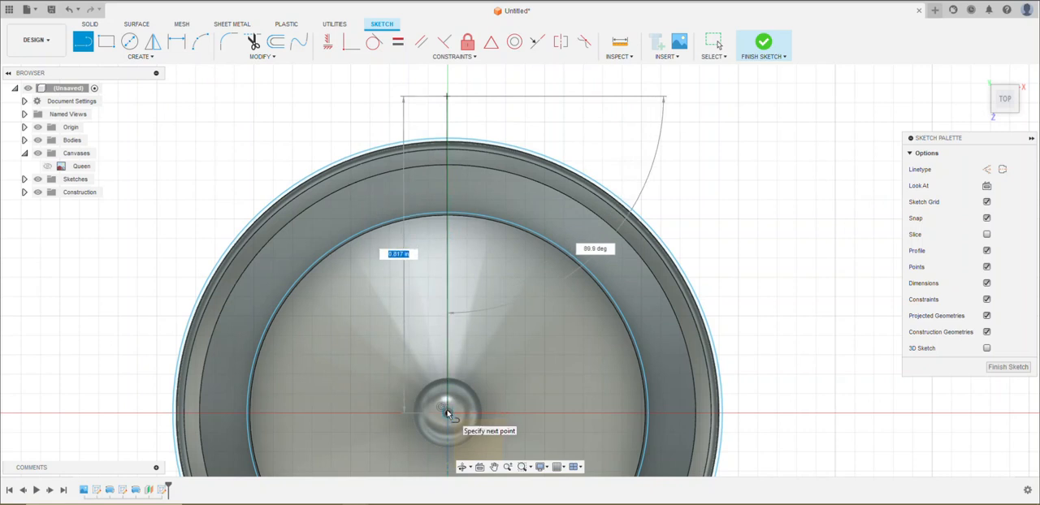
key(Escape)
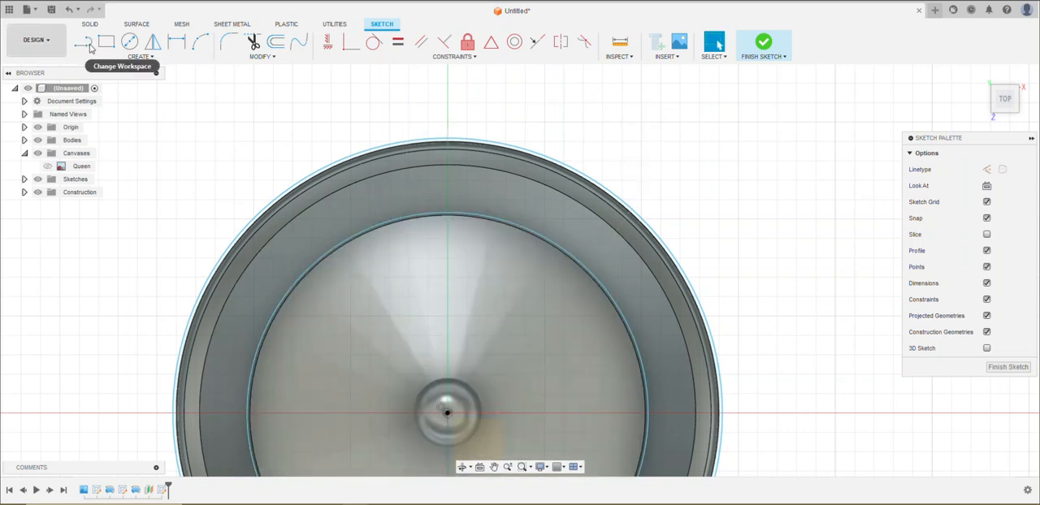
Sketch two perpendicular radius lines about 0.709 in long, one vertical and one horizontal, from the circles' centre to the outer circle
click(83, 41)
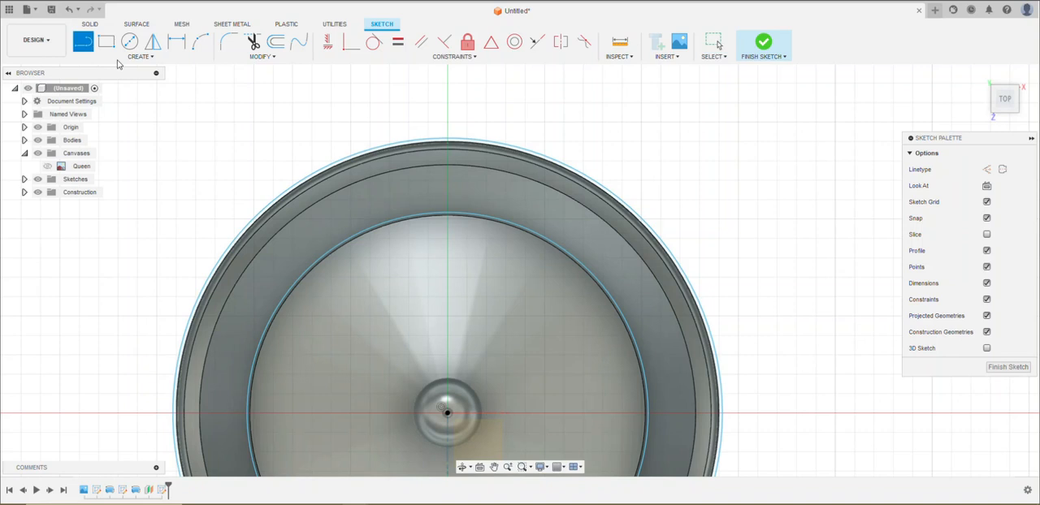
click(448, 139)
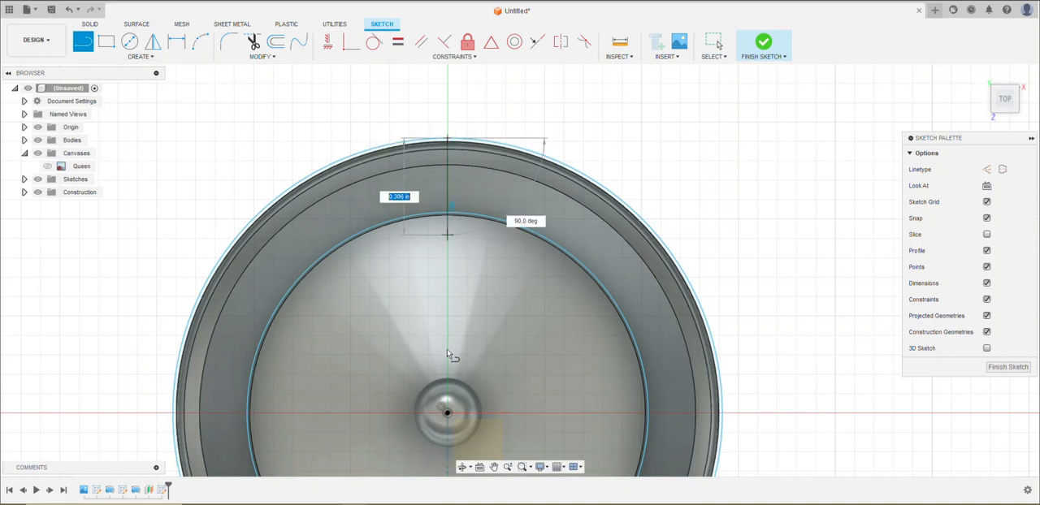
click(447, 414)
drag(448, 415, 723, 416)
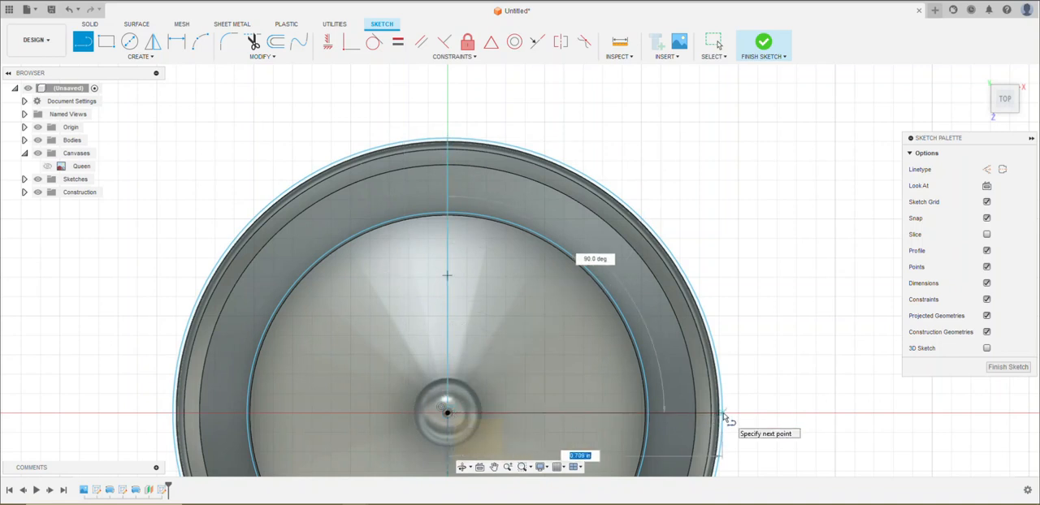
click(724, 414)
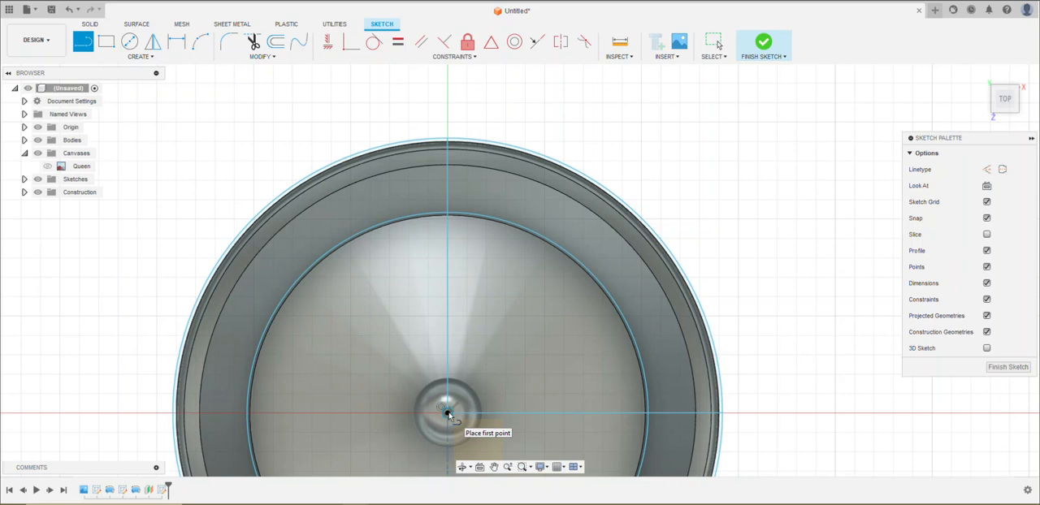
click(447, 413)
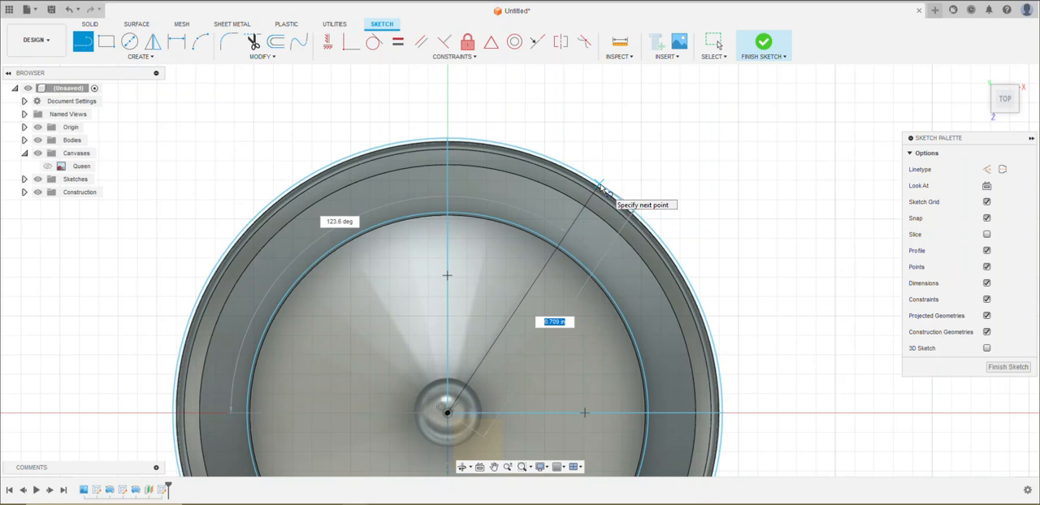
key(Tab)
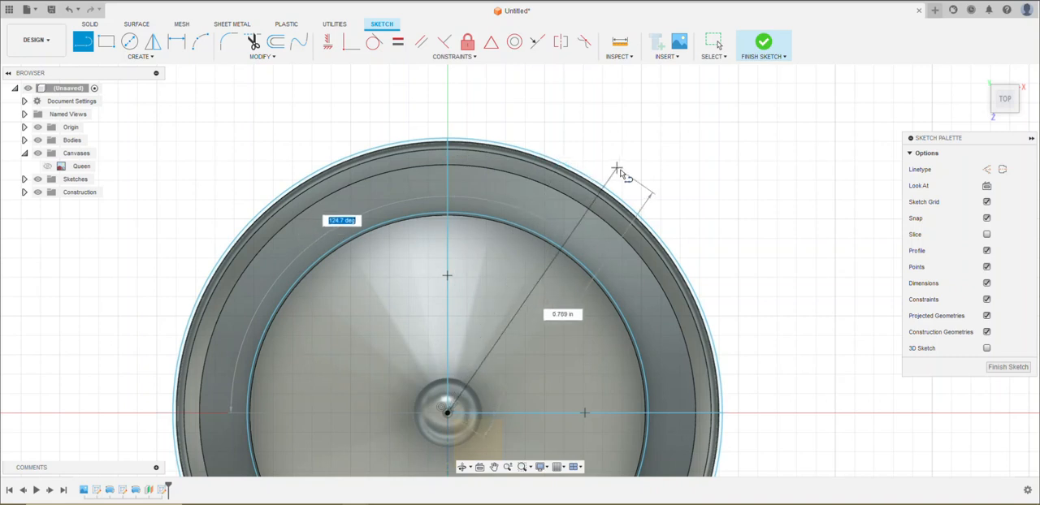
key(Escape)
Sketch a diagonal line about 0.709 in long from the centre to the outer circle, at about 45 degrees to the horizontal line
key(l)
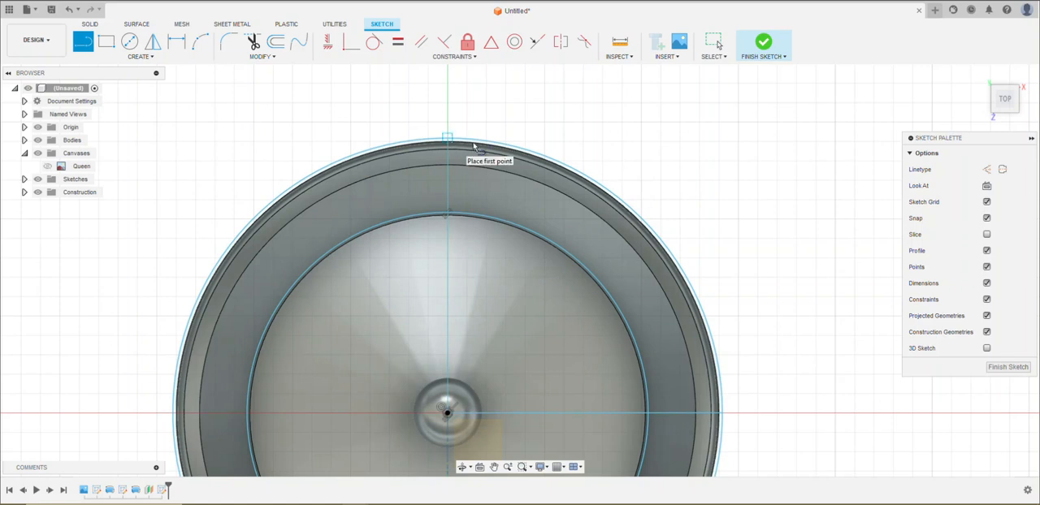
click(448, 415)
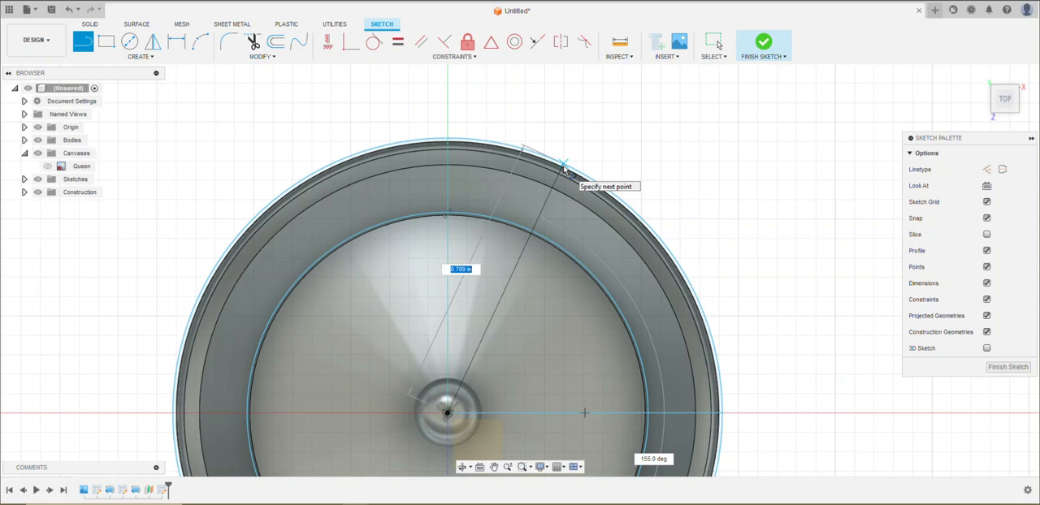
key(Tab)
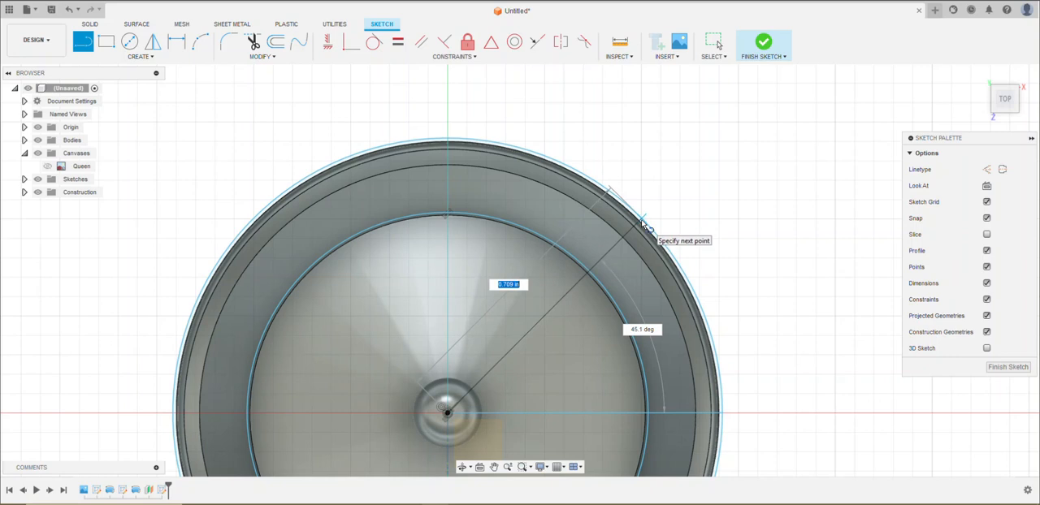
double_click(642, 221)
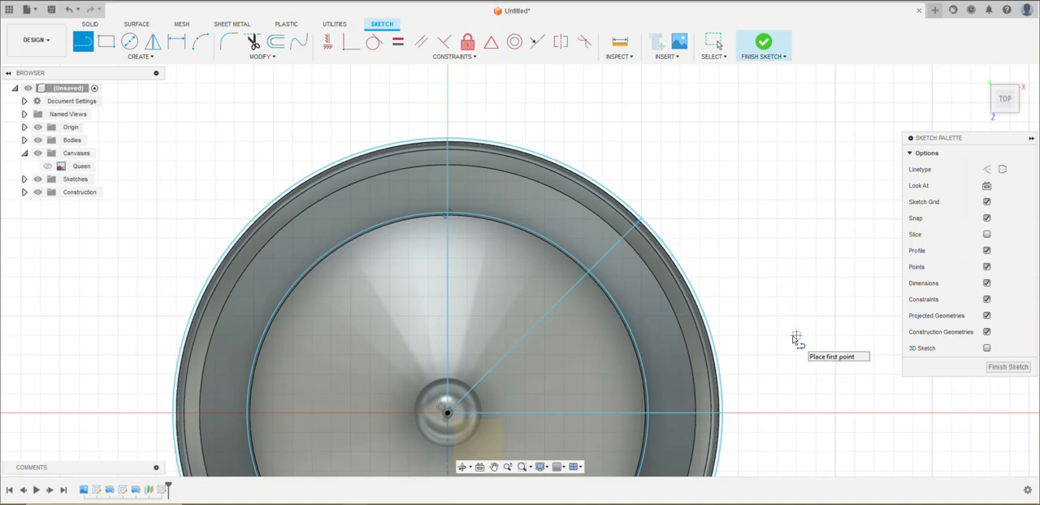
click(566, 295)
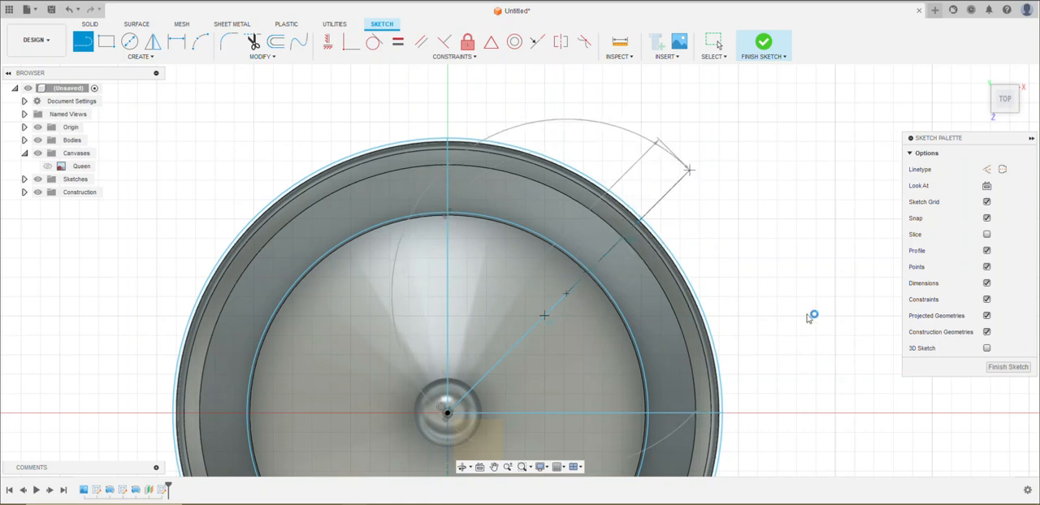
Delete the freehand diagonal line running from the circles' centre to the outer circle
key(Escape)
mouse_move(550, 308)
mouse_down()
mouse_move(505, 282)
mouse_move(556, 314)
mouse_move(608, 274)
mouse_move(611, 249)
mouse_up()
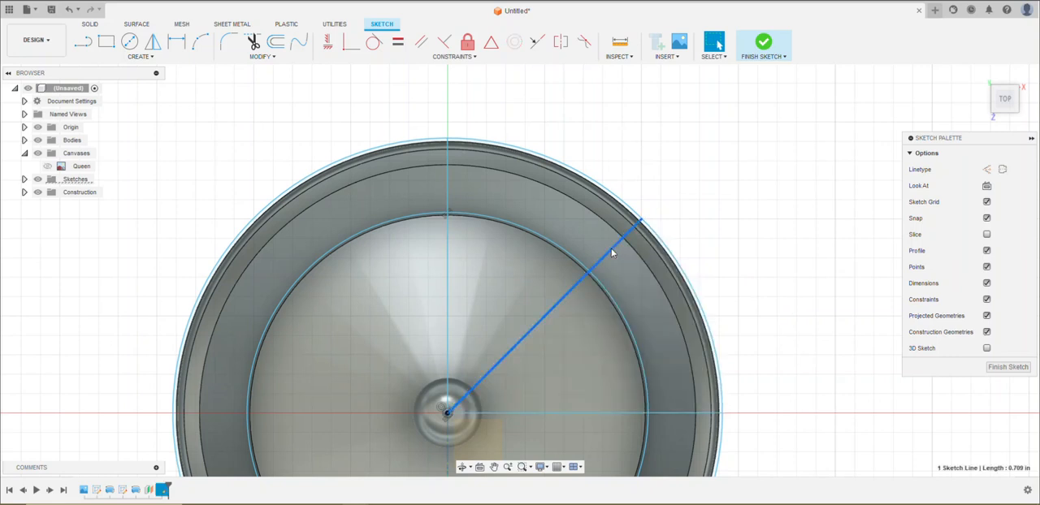
key(Delete)
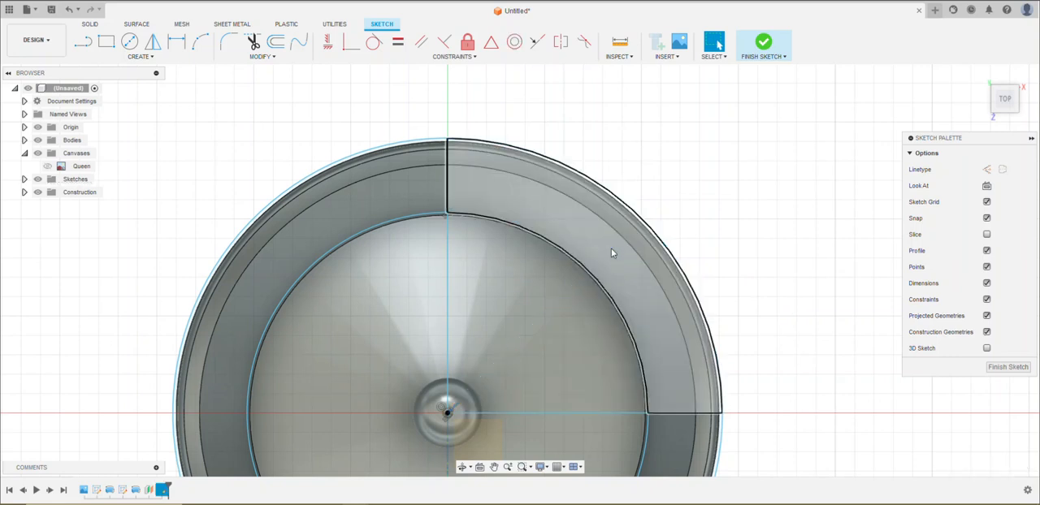
Draw a line from the circles' centre to the outer circle at exactly 45 degrees to the horizontal radius
key(l)
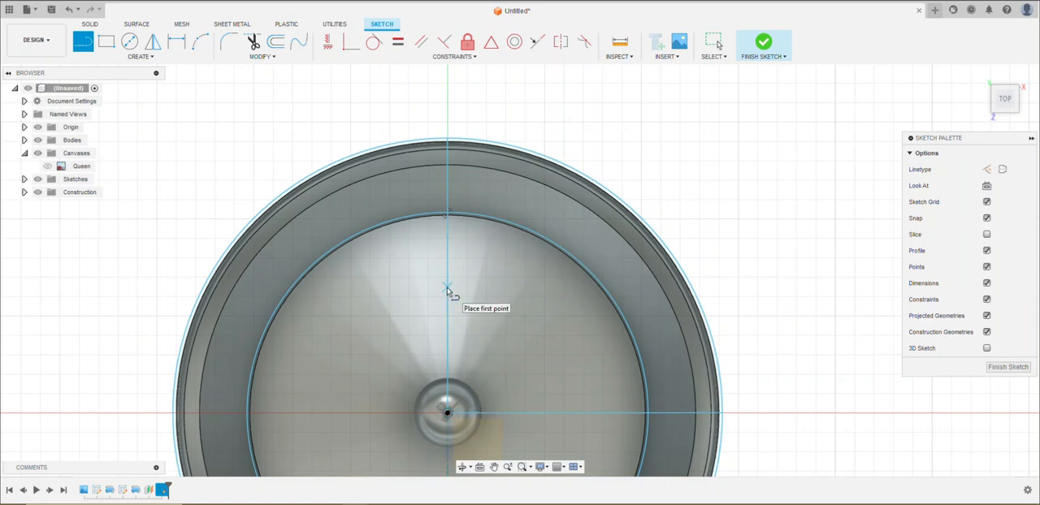
click(448, 414)
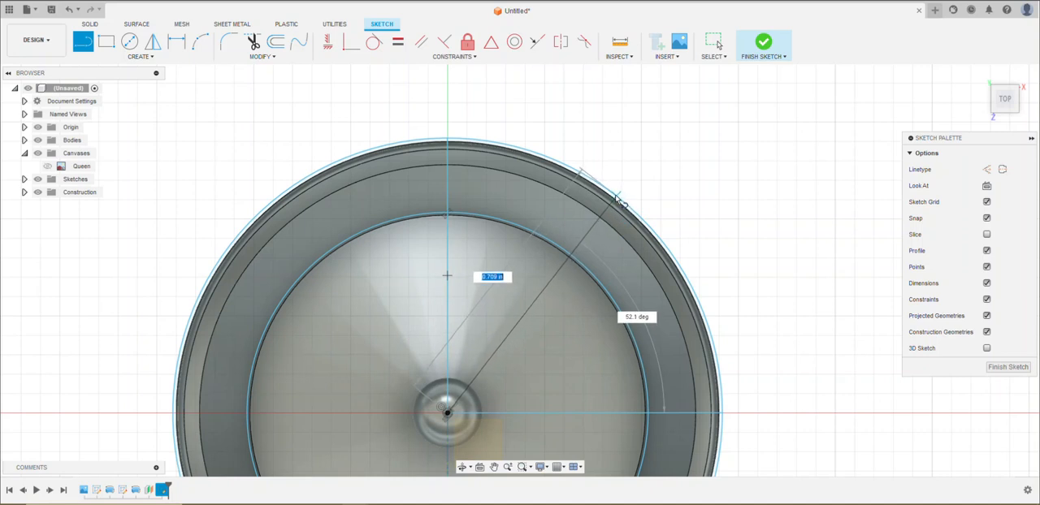
key(Tab)
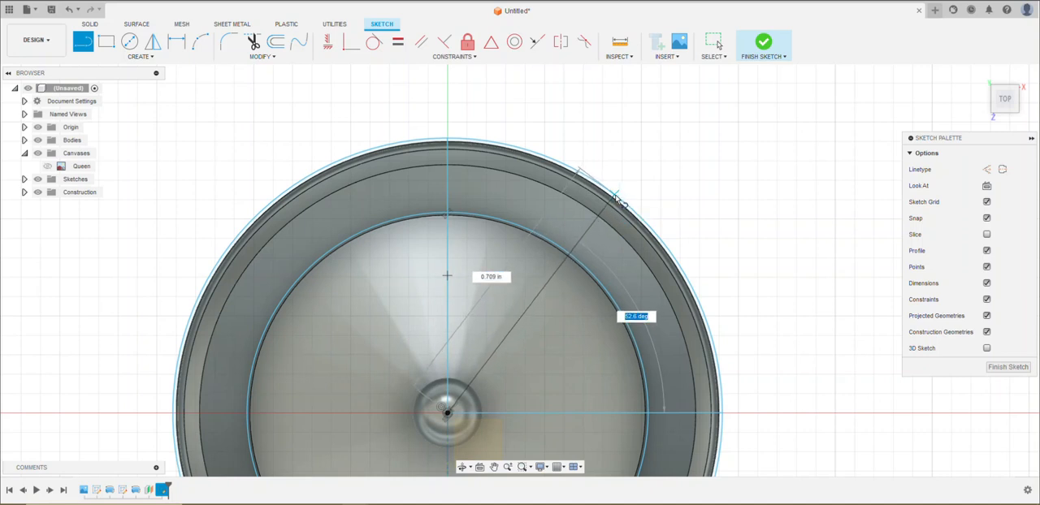
text(45)
key(Tab)
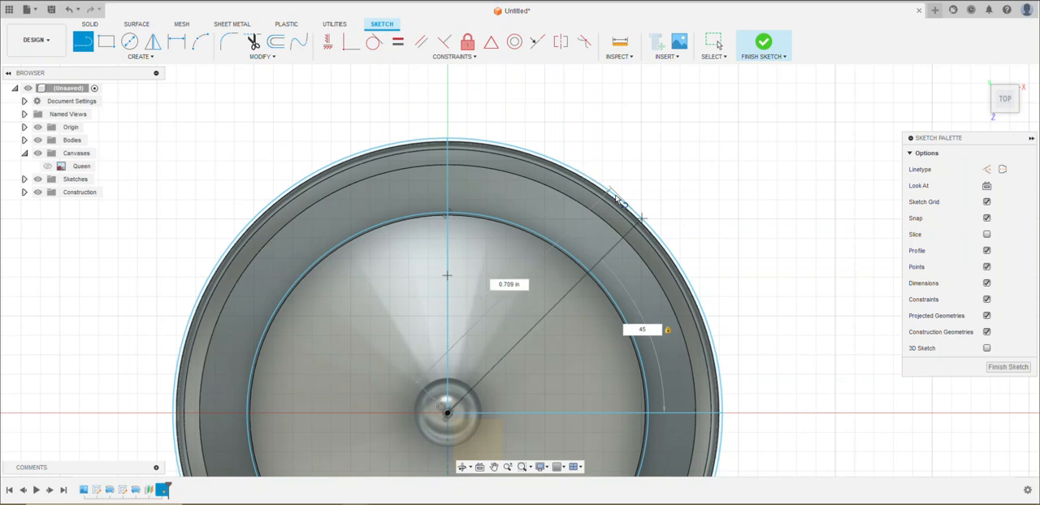
key(Return)
key(Escape)
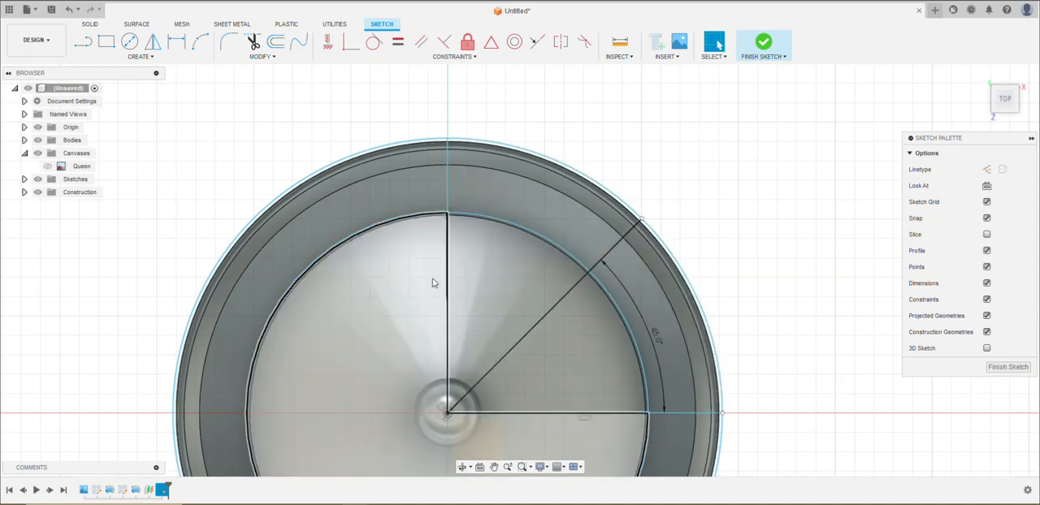
Sketch a three-point arc between the outer ends of the vertical and 45-degree radii, bowing inward almost to the inner circle
click(199, 42)
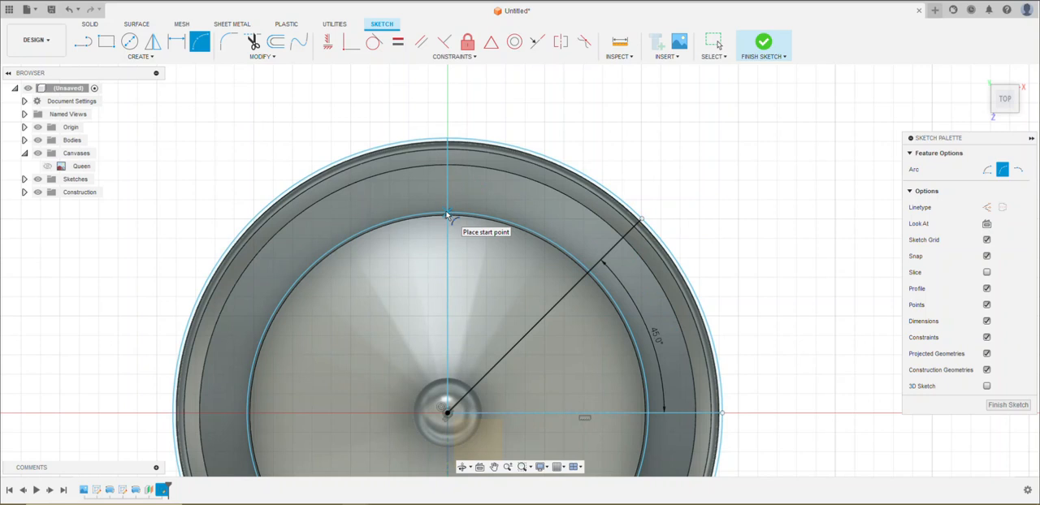
click(449, 142)
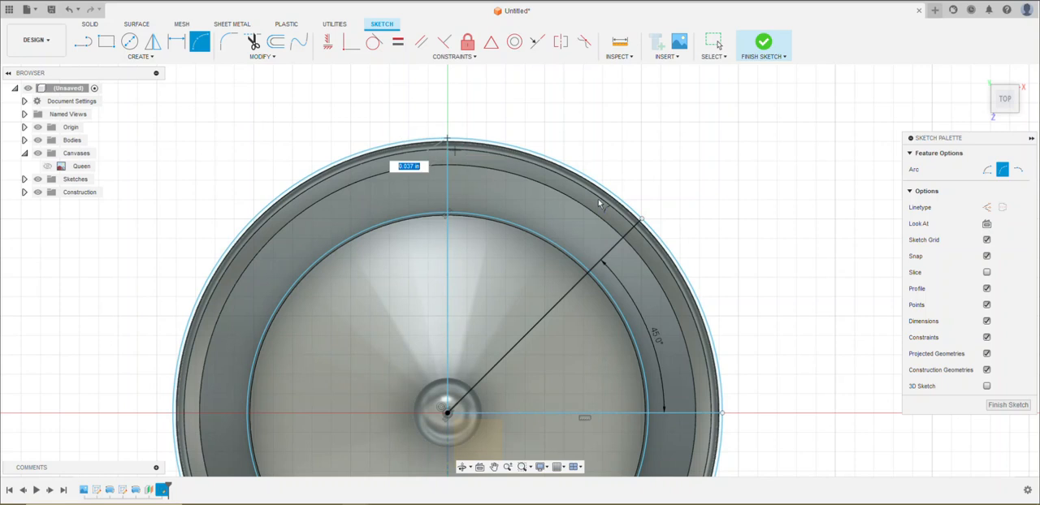
click(641, 218)
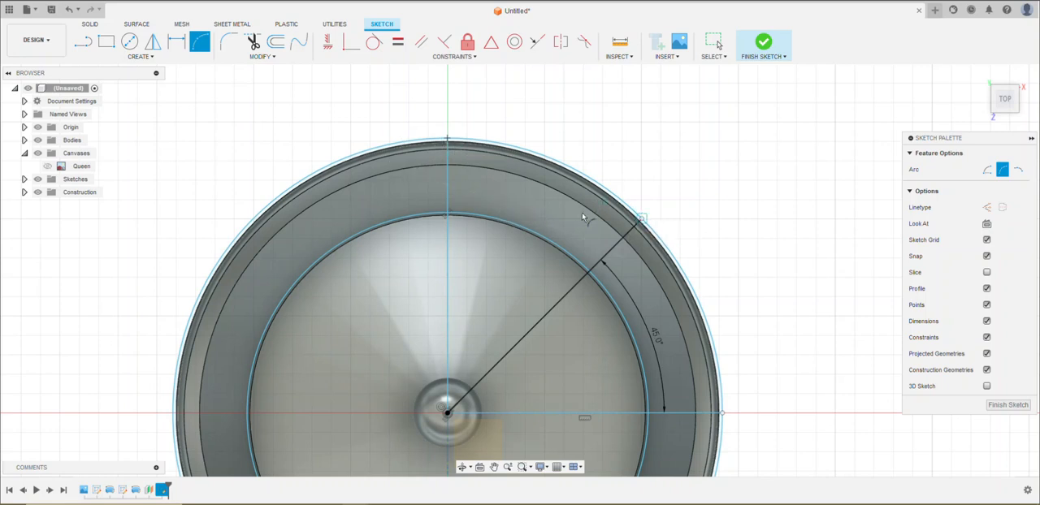
click(515, 216)
click(512, 214)
Trim the circles and radius lines, keeping only the inward arc and the outer circle segment that closes it
click(252, 42)
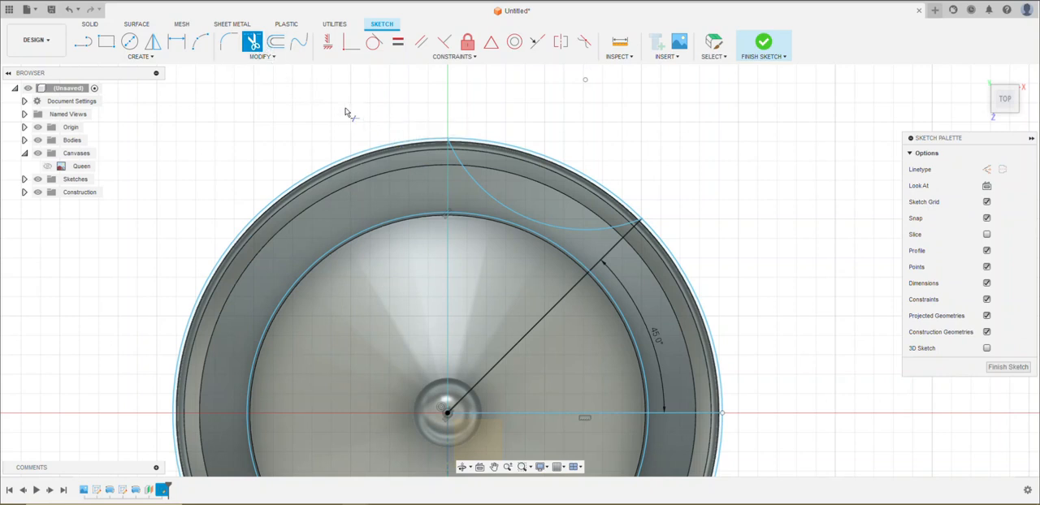
click(381, 148)
click(410, 220)
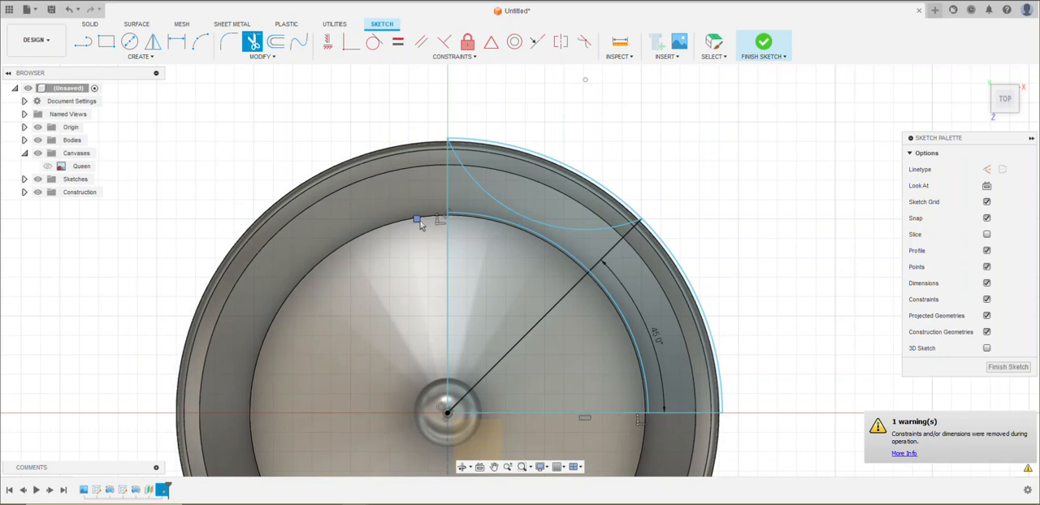
click(447, 201)
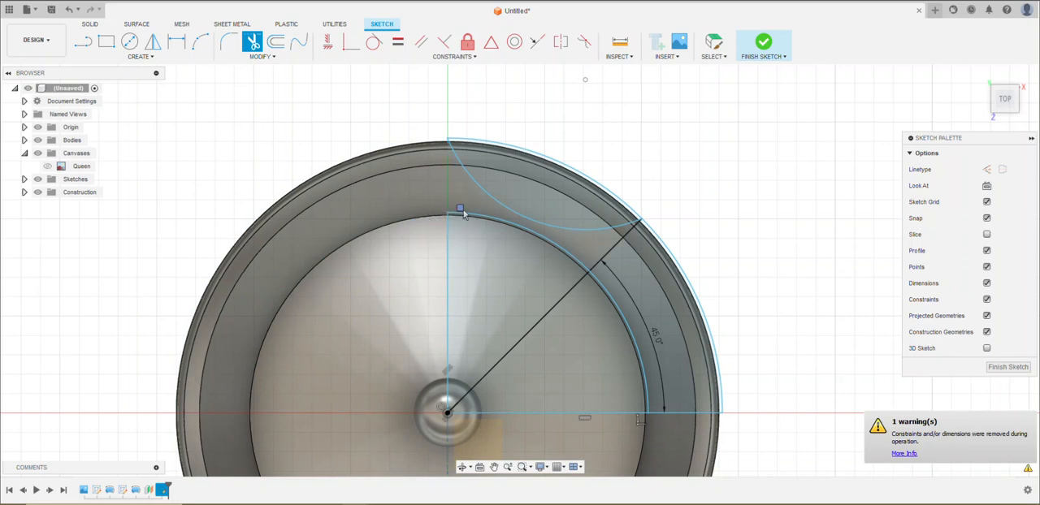
click(561, 295)
click(611, 257)
click(726, 268)
click(616, 419)
click(678, 415)
click(448, 310)
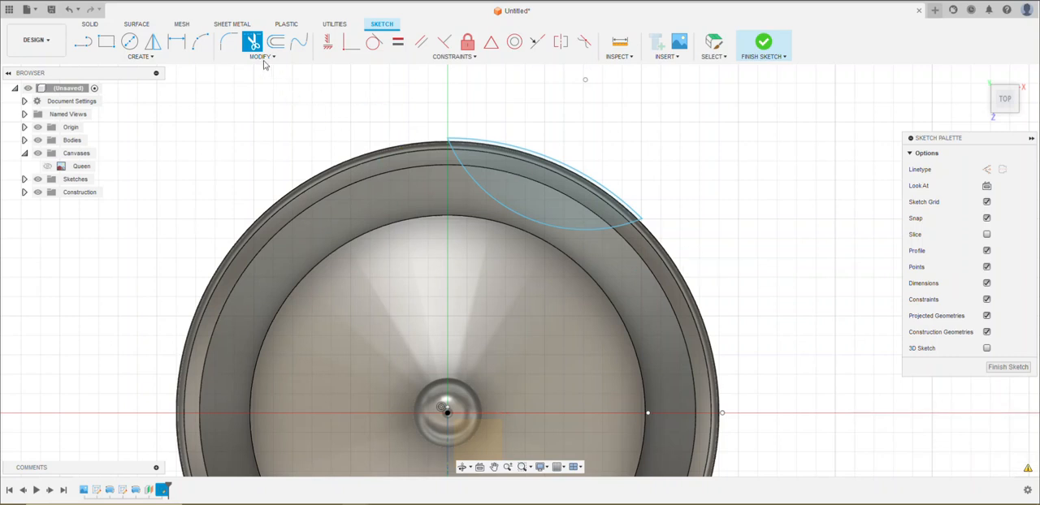
Circular-pattern the closed scallop outline around the origin with full distribution and a quantity of 8, and finish the sketch
click(149, 58)
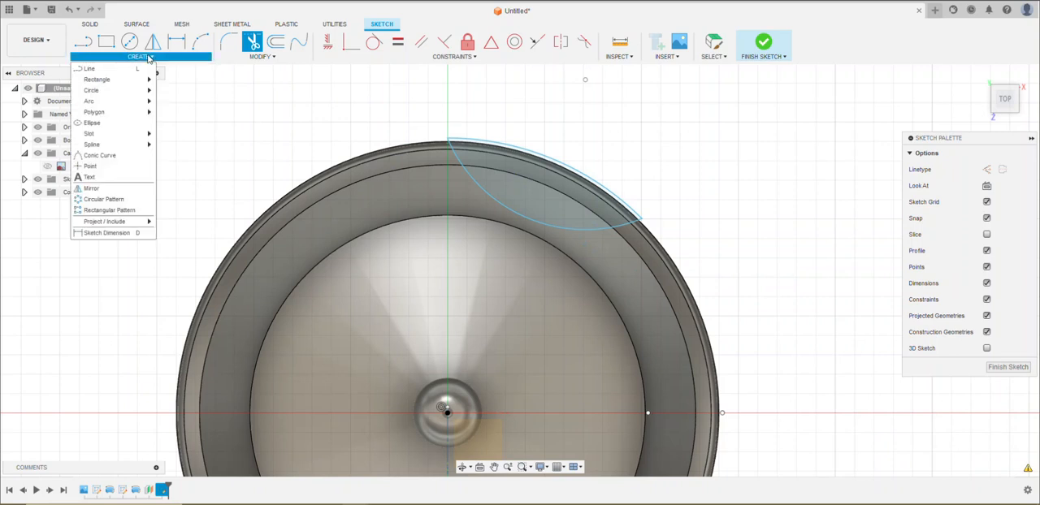
click(104, 199)
drag(415, 101, 716, 301)
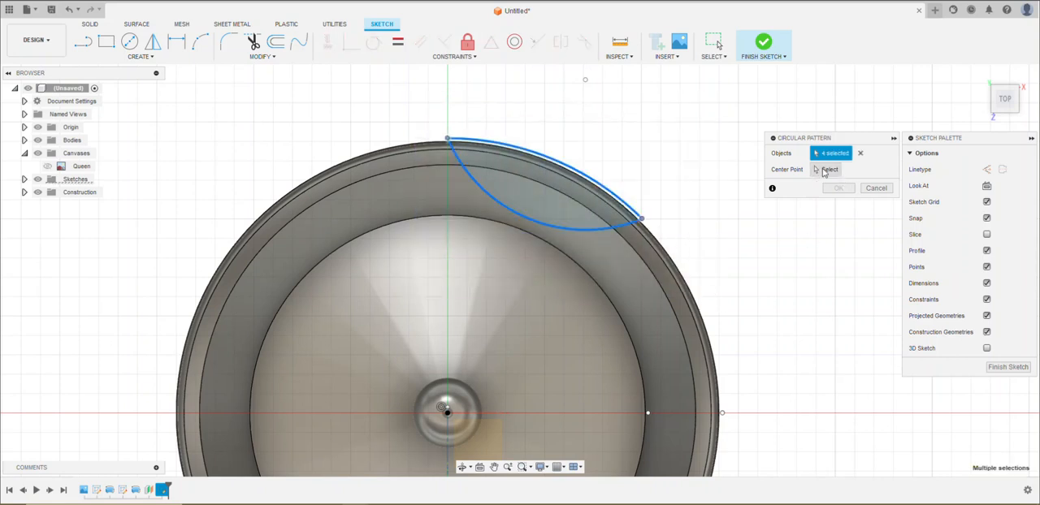
click(826, 169)
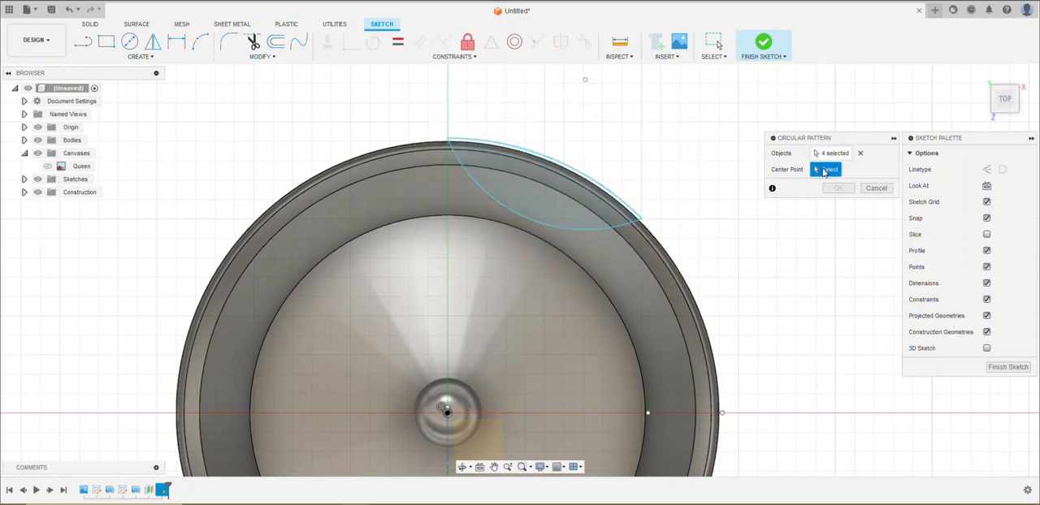
click(447, 413)
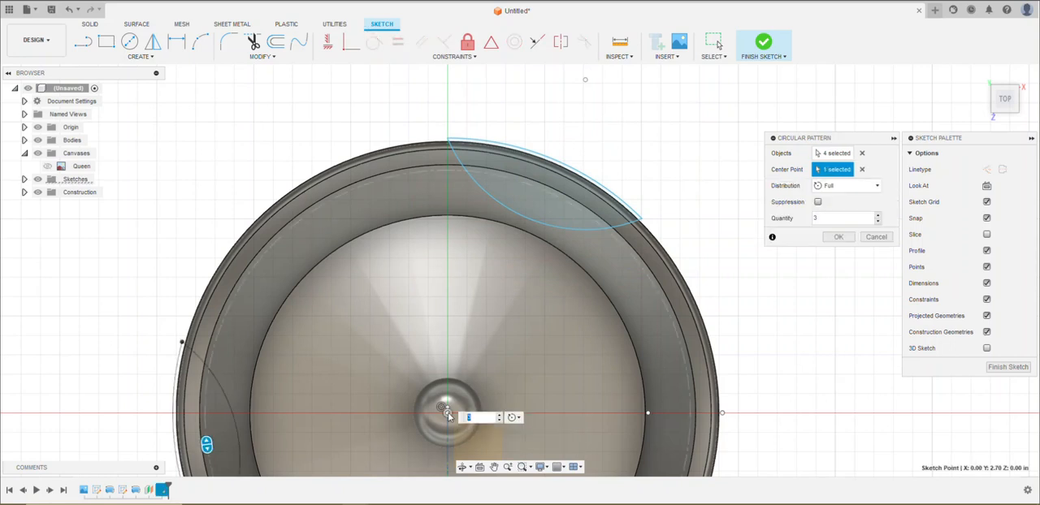
scroll(699, 236, up, 2)
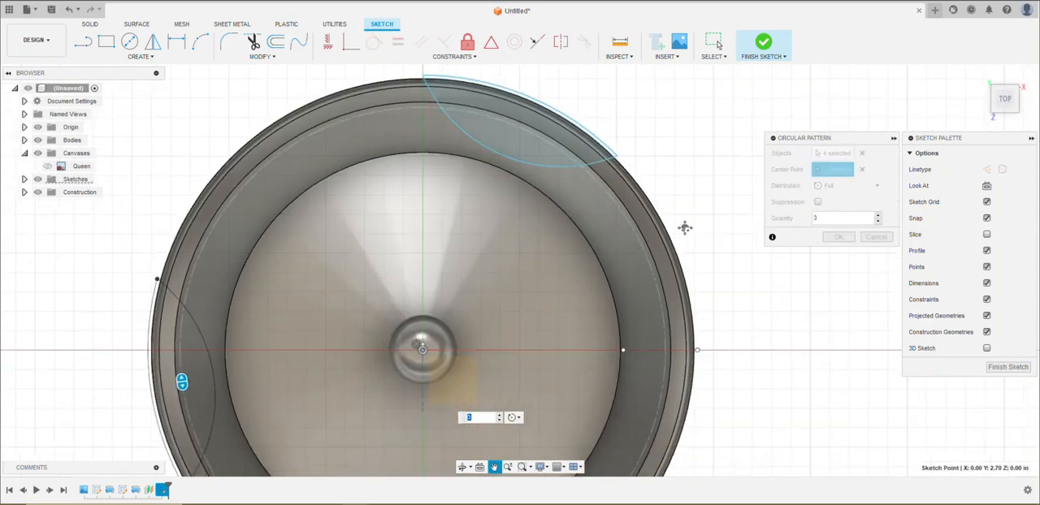
scroll(695, 249, up, 2)
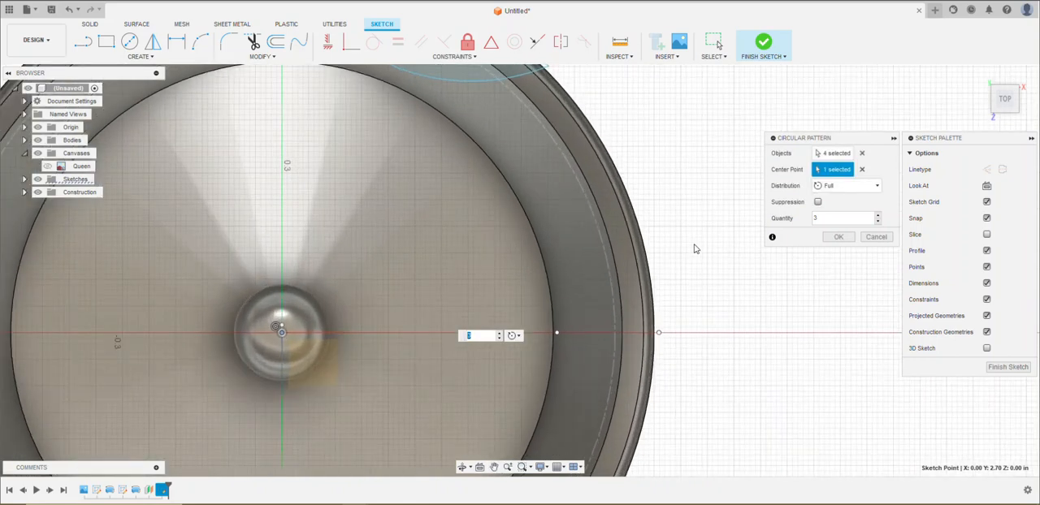
scroll(695, 249, down, 3)
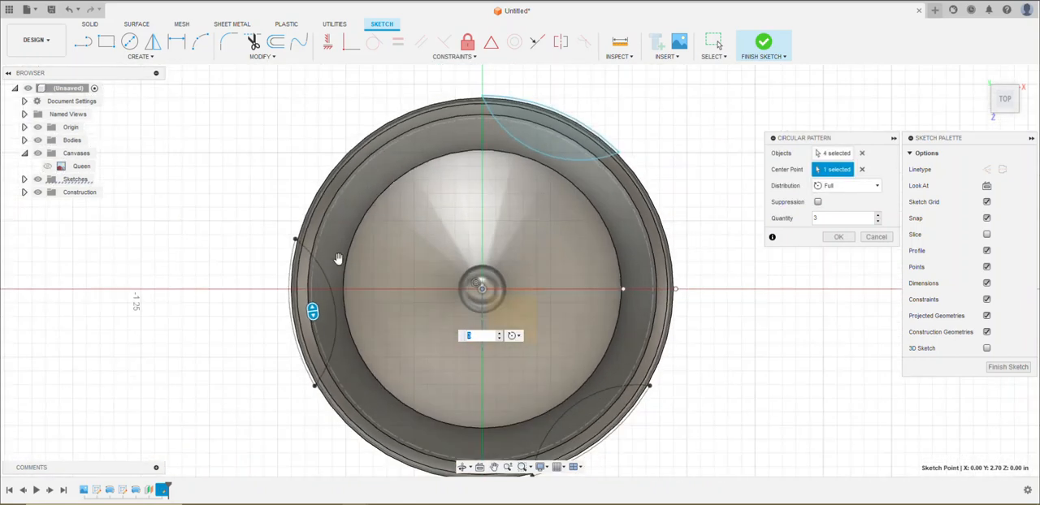
click(879, 216)
click(879, 216)
click(879, 217)
click(879, 216)
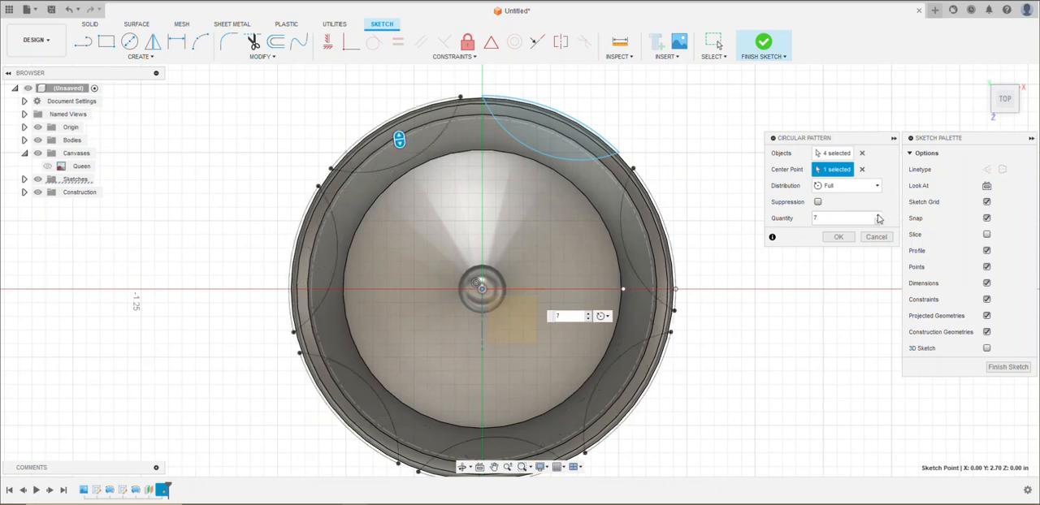
click(880, 216)
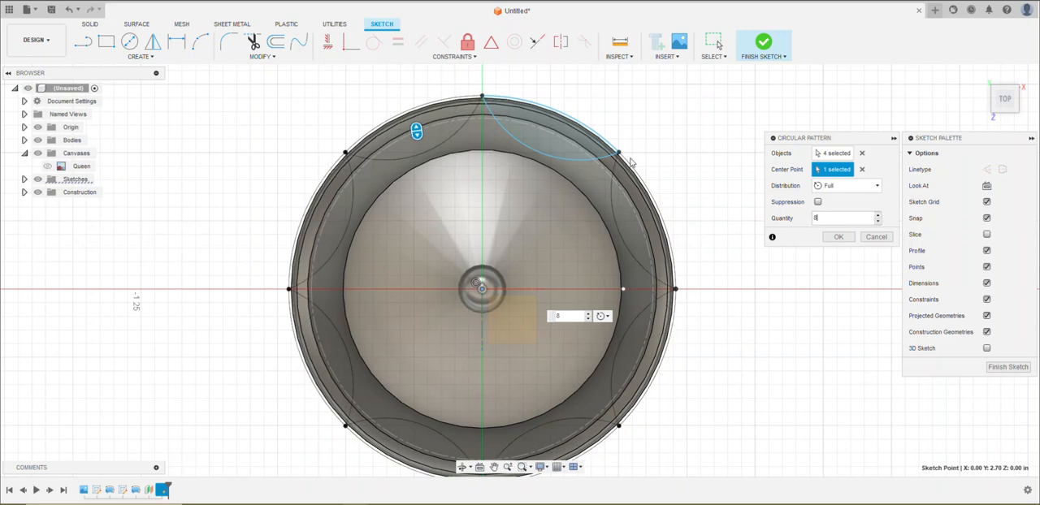
click(839, 238)
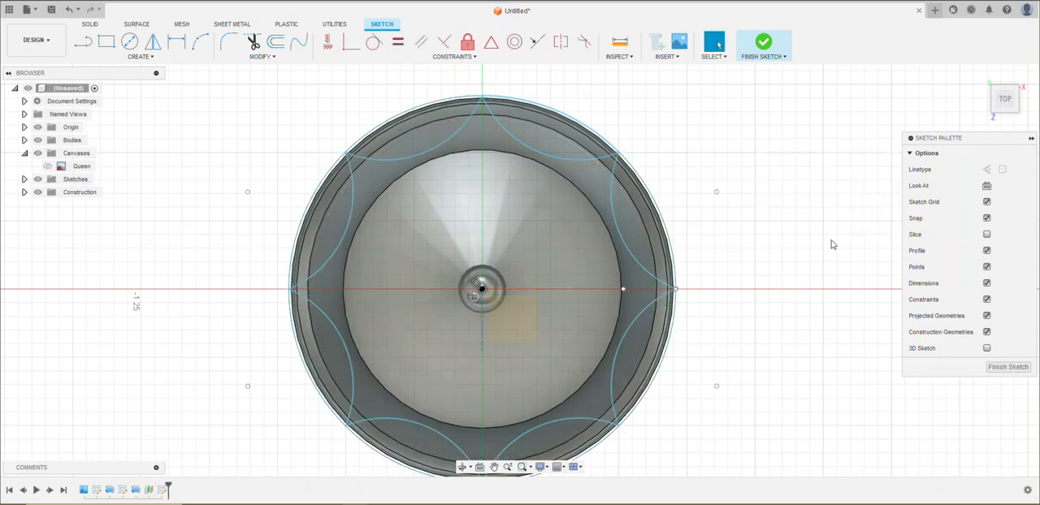
click(1008, 367)
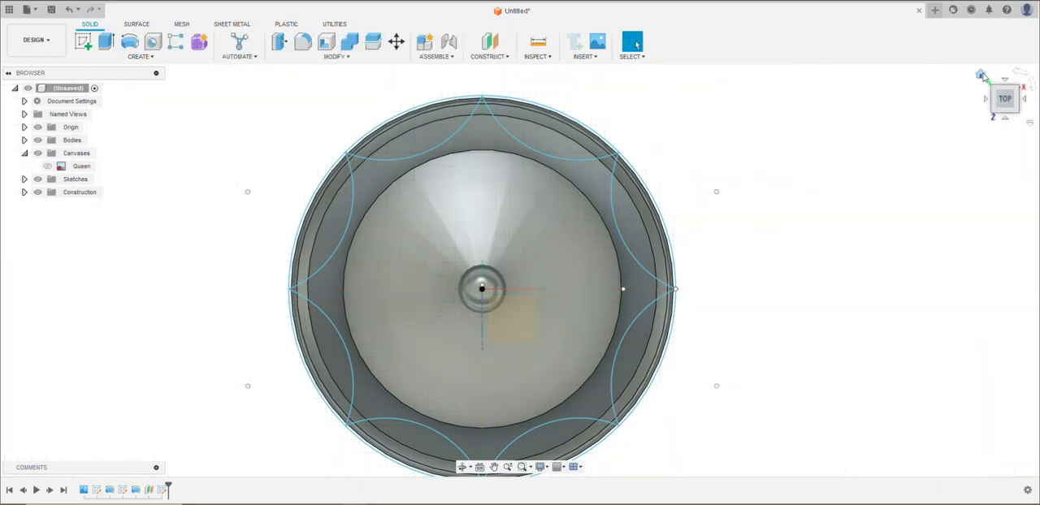
Extrude all eight scallop profiles 0.70 in downward as a cut through the crown's rim to form its points
click(981, 74)
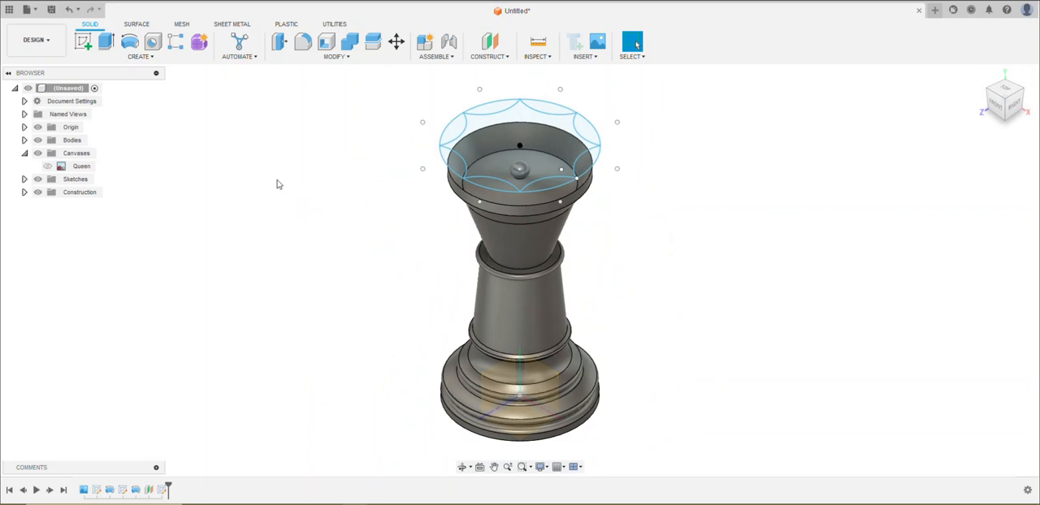
click(489, 109)
ctrl+click(454, 131)
ctrl+click(455, 165)
ctrl+click(493, 185)
ctrl+click(550, 187)
ctrl+click(590, 156)
ctrl+click(582, 126)
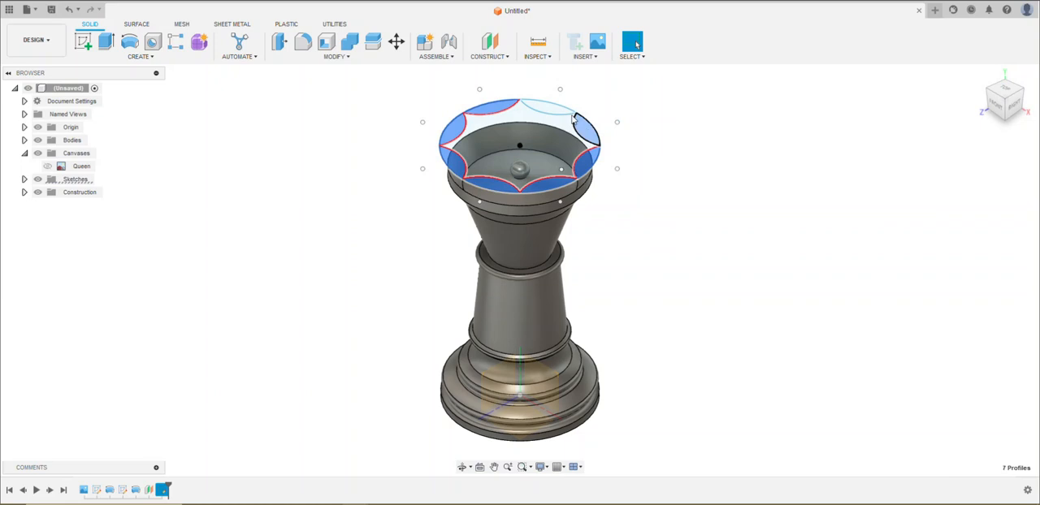
ctrl+click(549, 112)
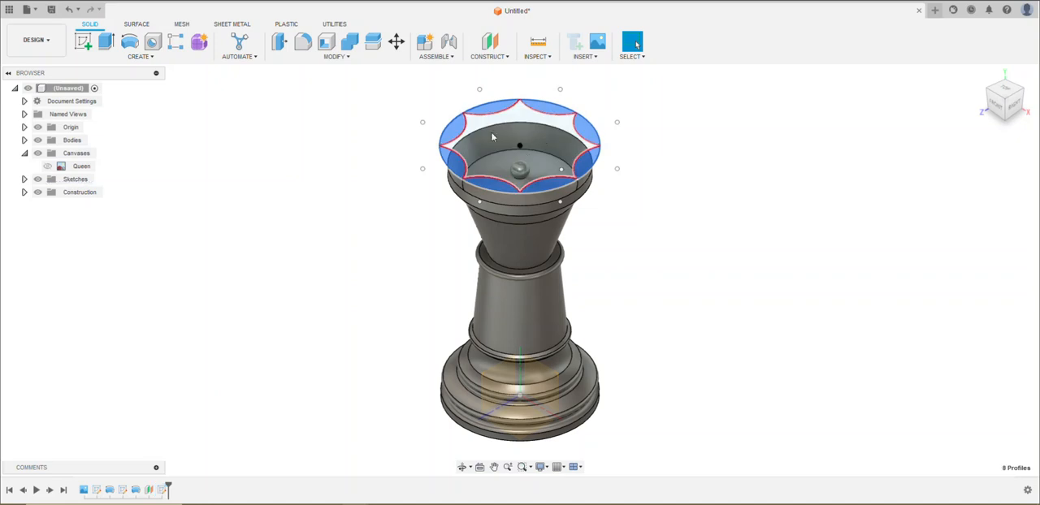
click(107, 42)
drag(542, 97, 543, 134)
drag(542, 159, 542, 161)
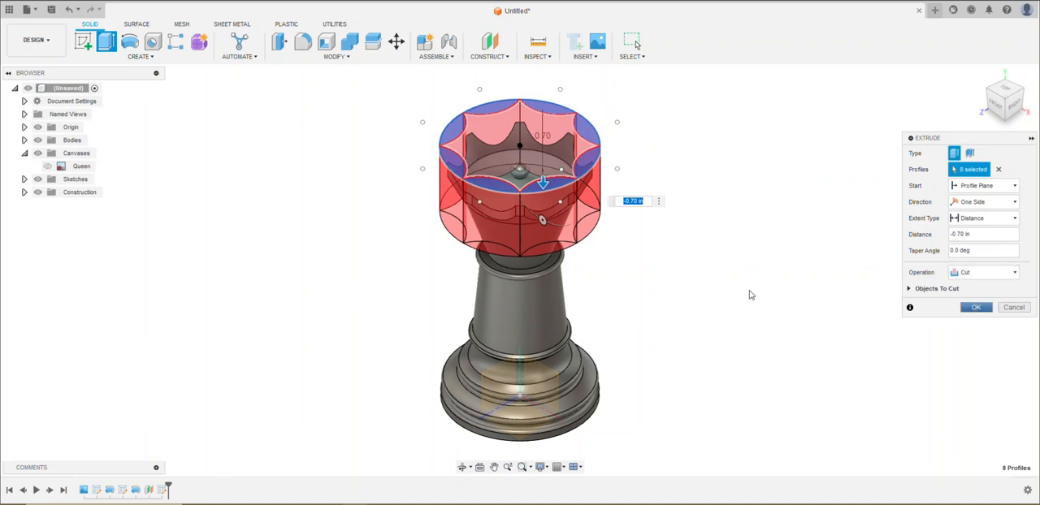
shift+middle_drag(743, 295, 738, 267)
click(976, 308)
shift+middle_drag(661, 225, 767, 221)
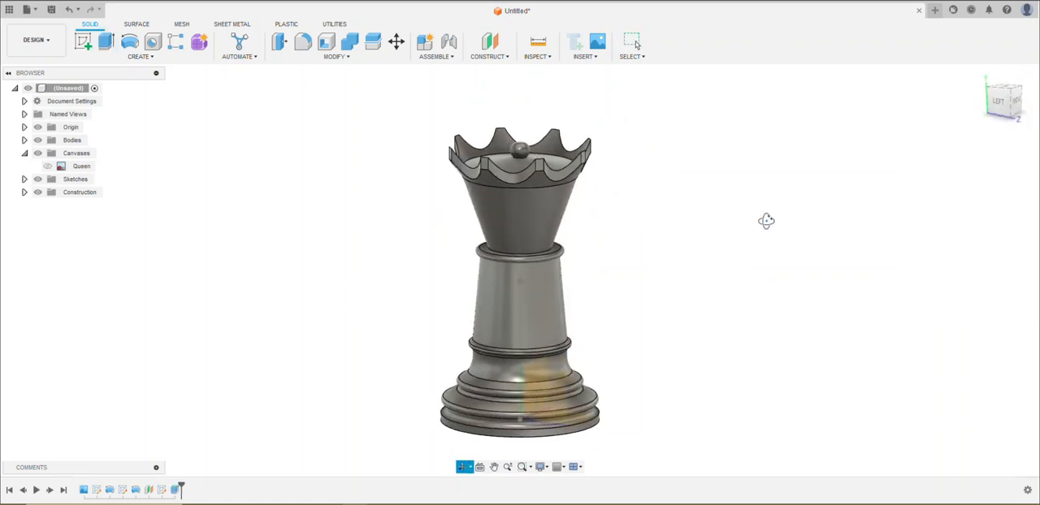